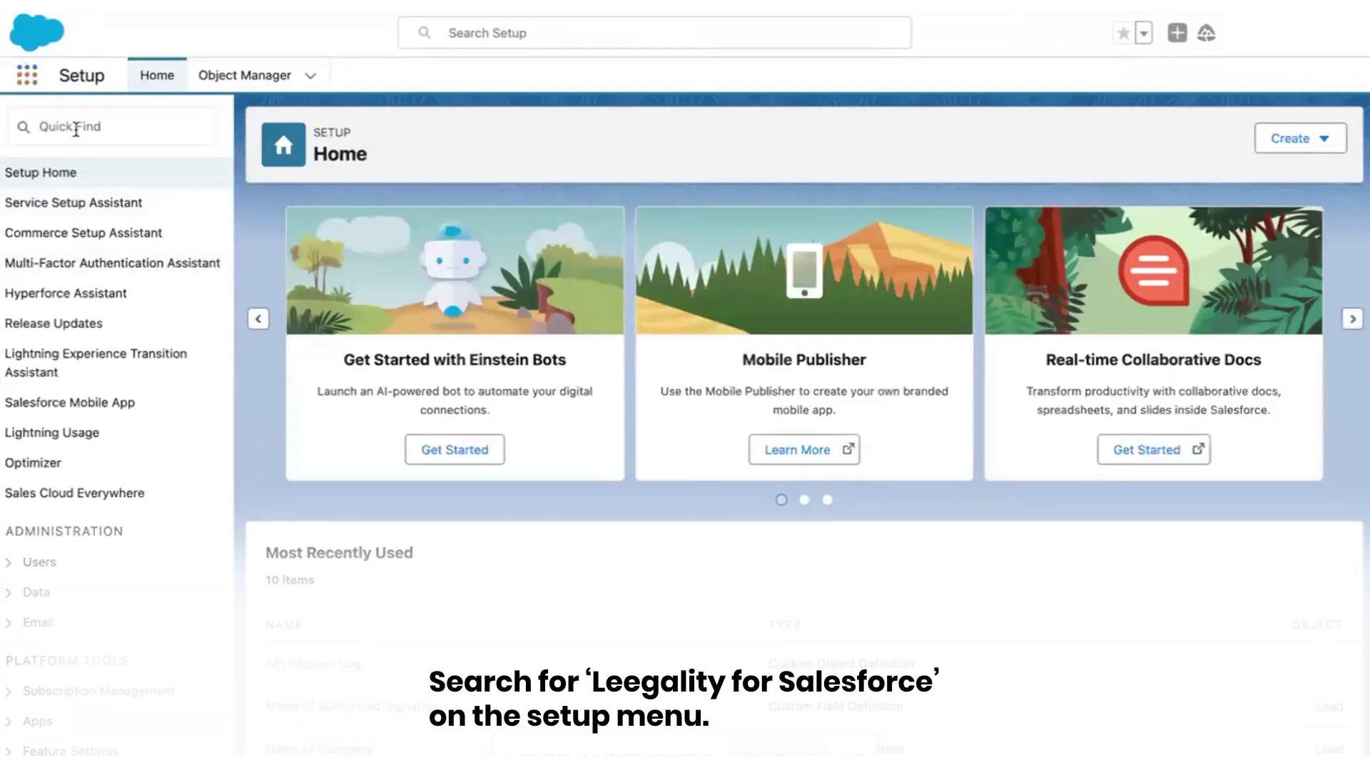
Search the setup menu for Leegality and open the Leegality for Salesforce app
left_click(75, 129)
type("le")
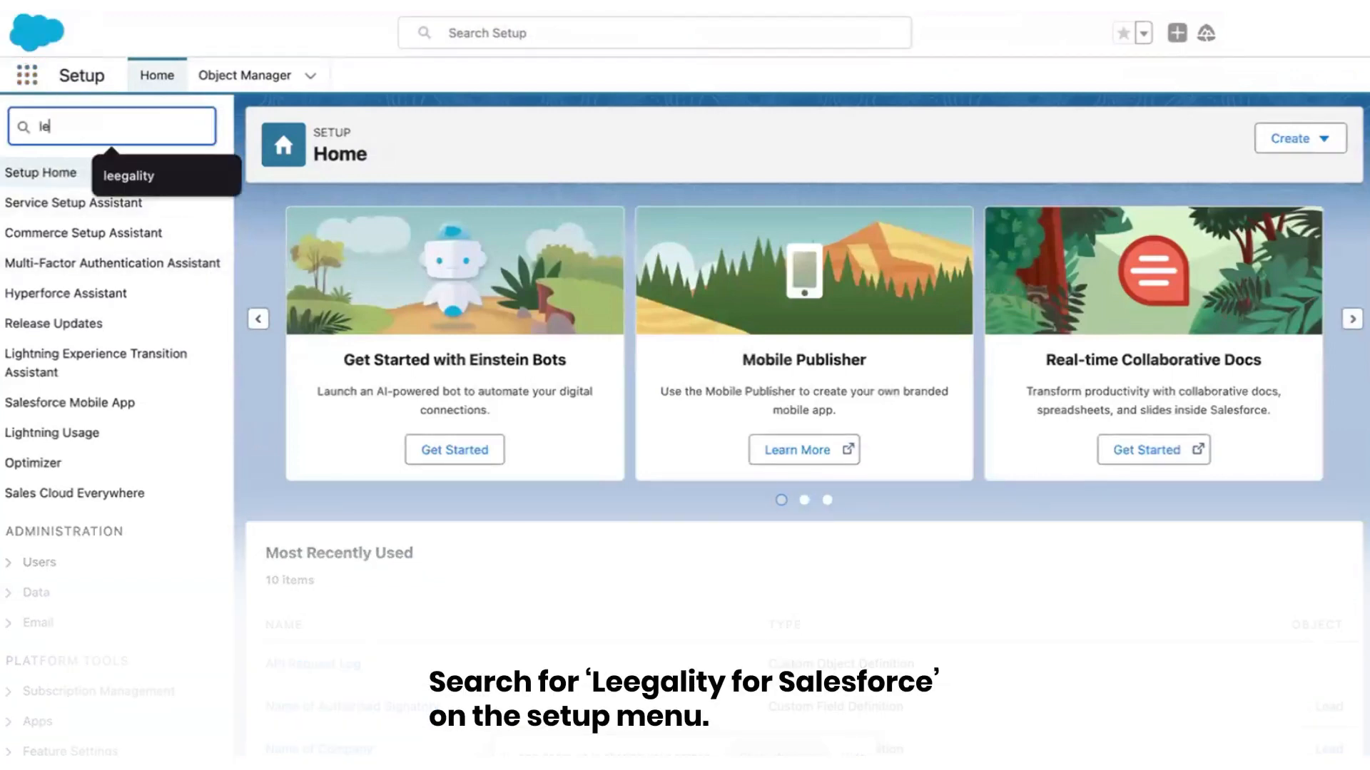
left_click(27, 75)
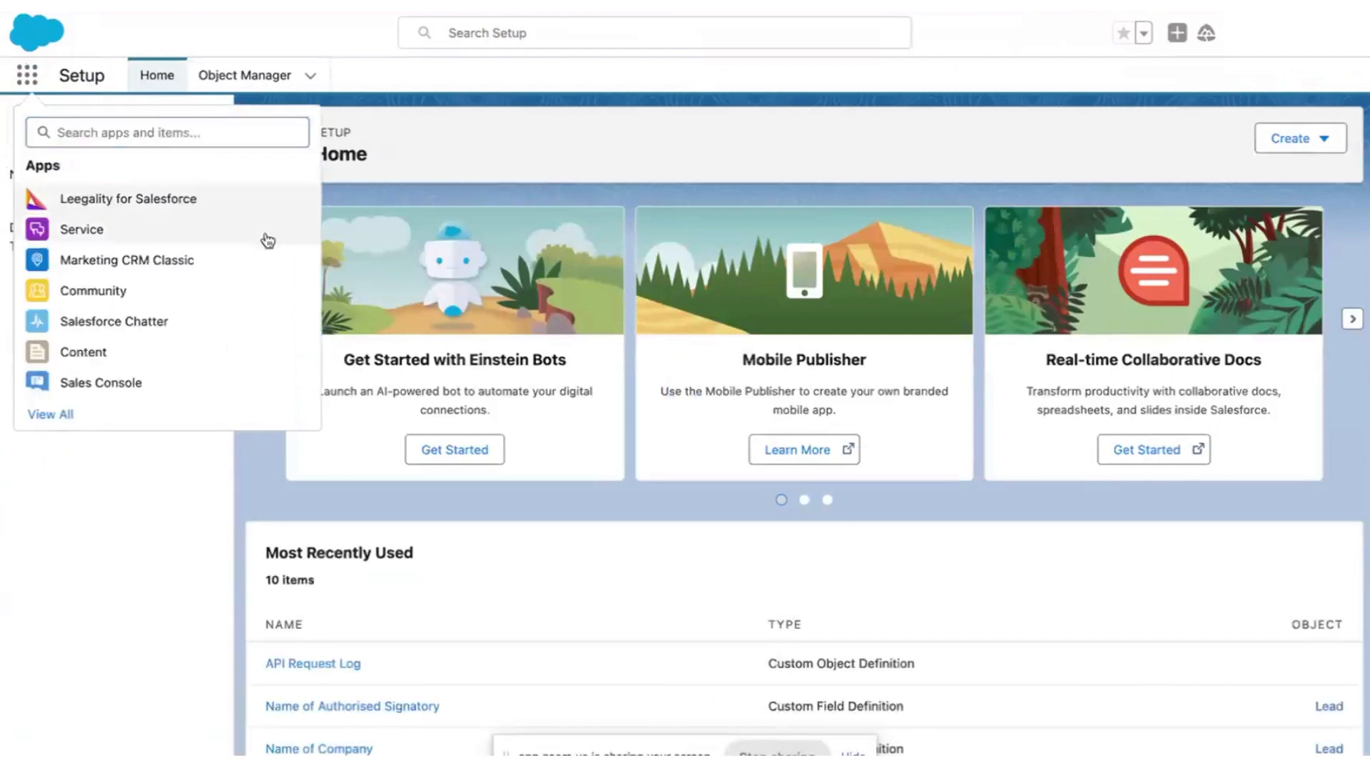
left_click(207, 206)
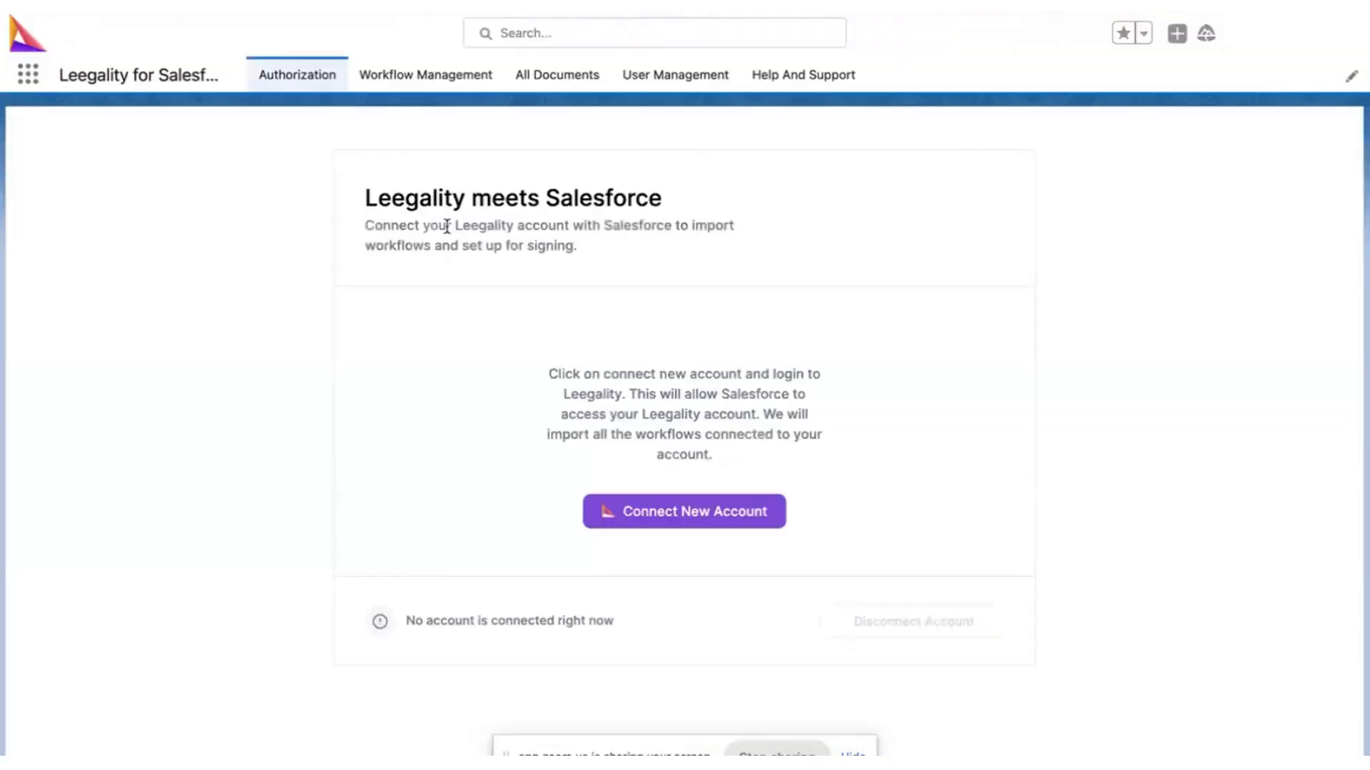
Connect a new Leegality account to Salesforce by logging in with the Sandbox environment
left_click(680, 518)
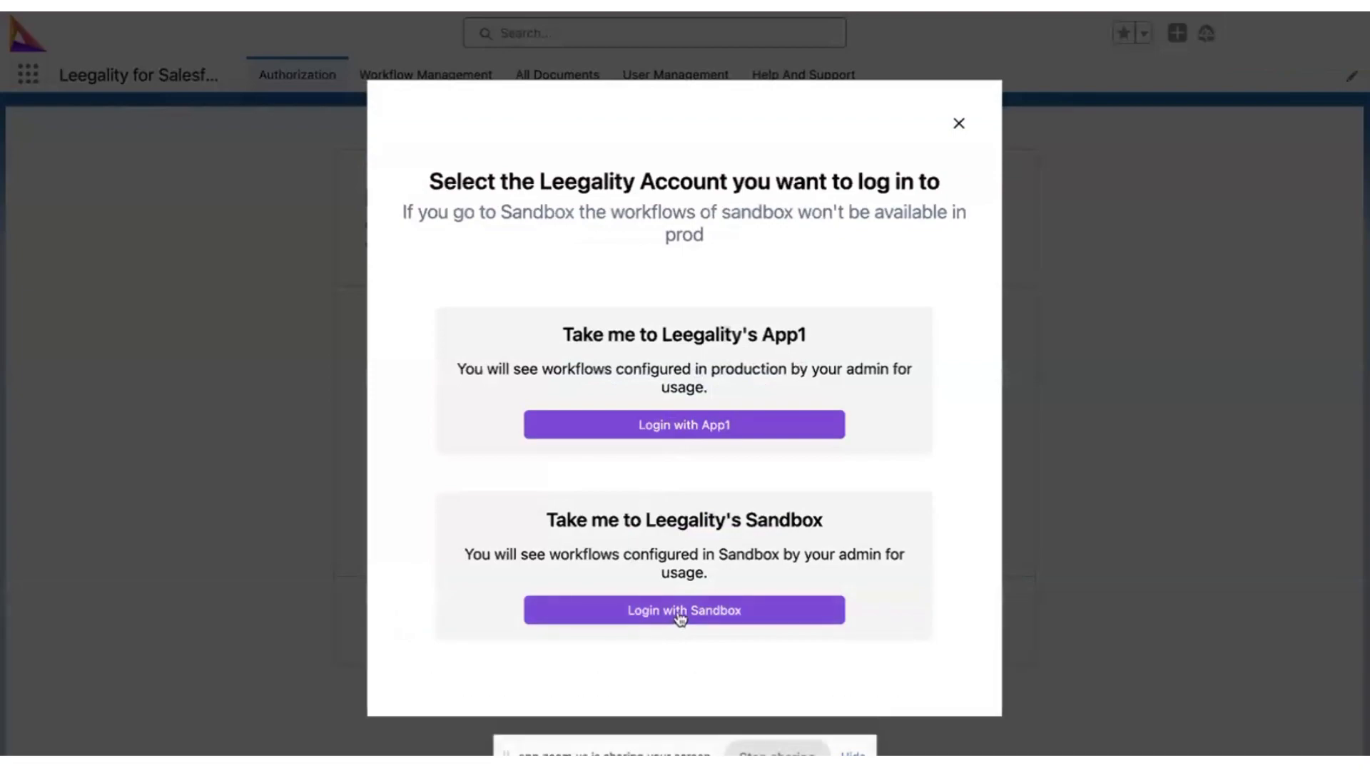
left_click(680, 614)
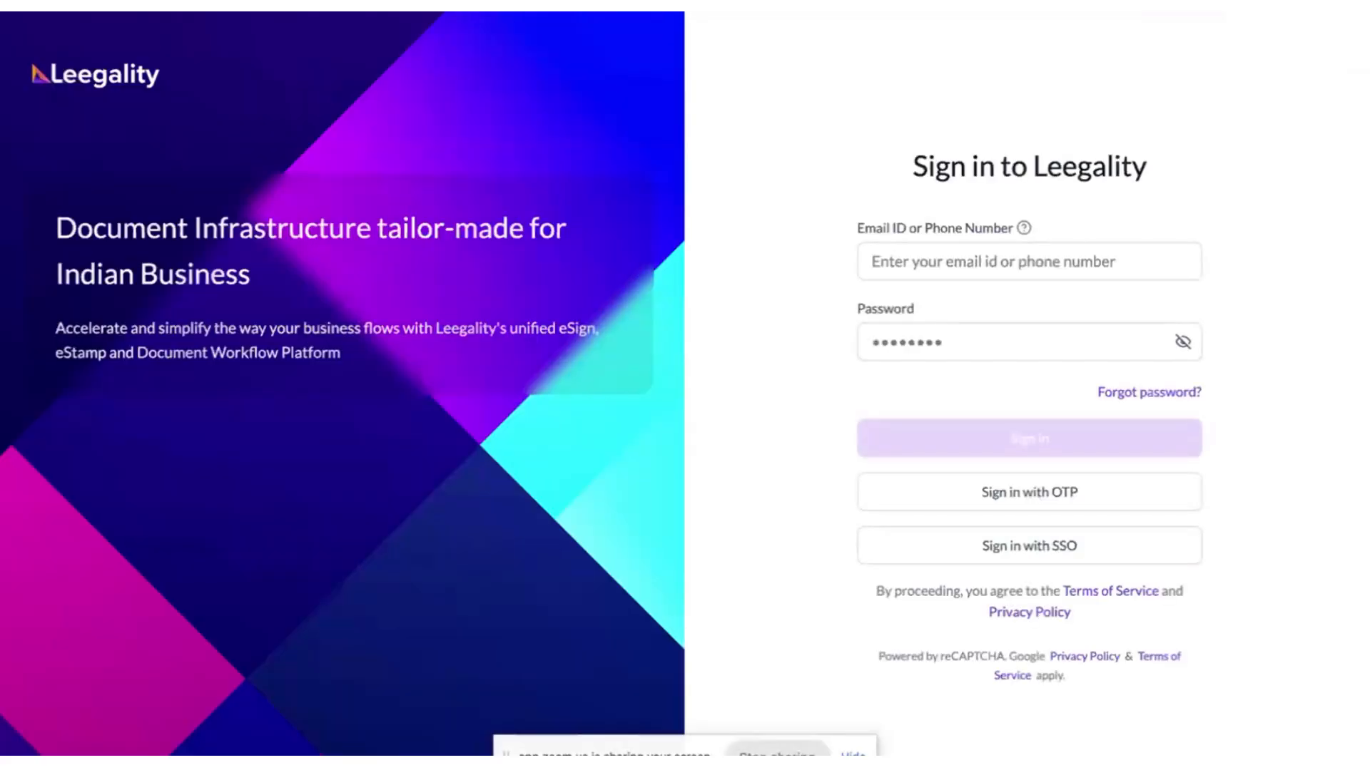
left_click(602, 523)
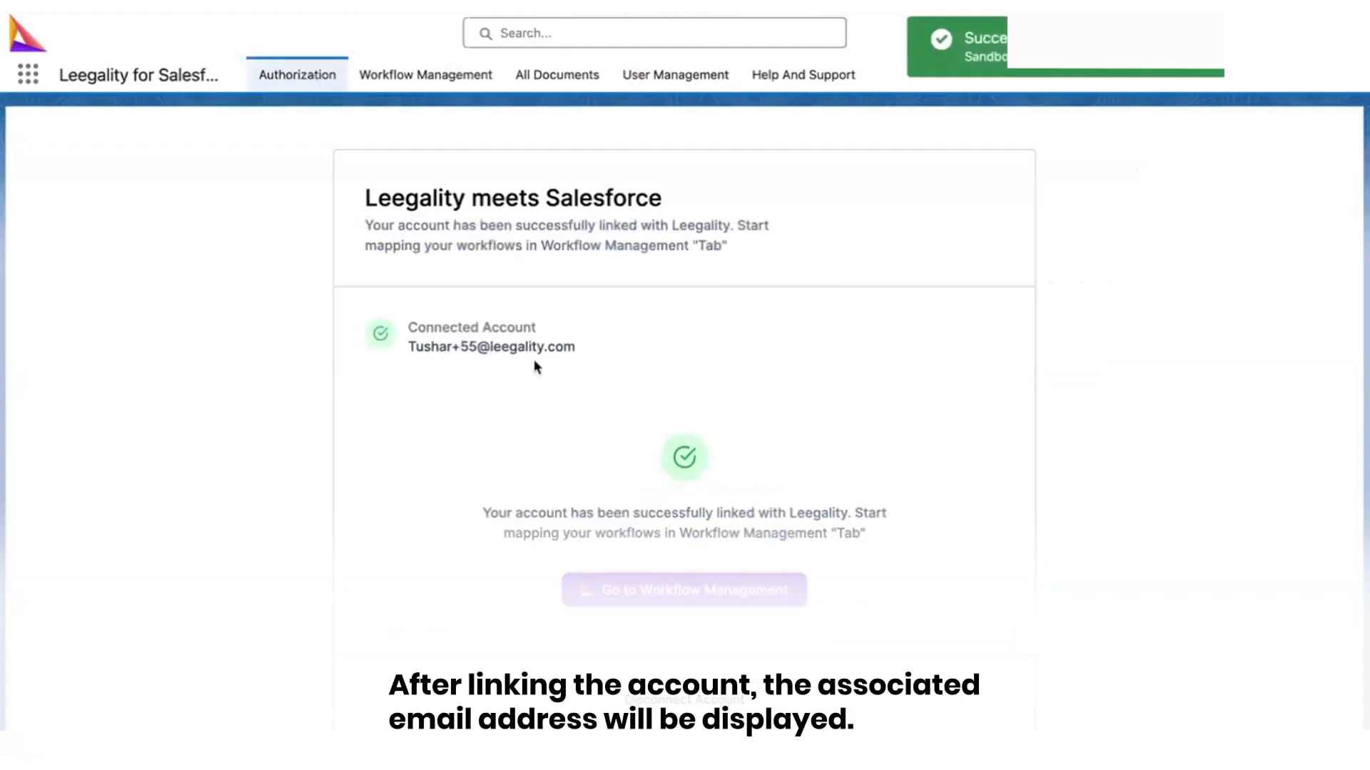
scroll(542, 371, "down", 1)
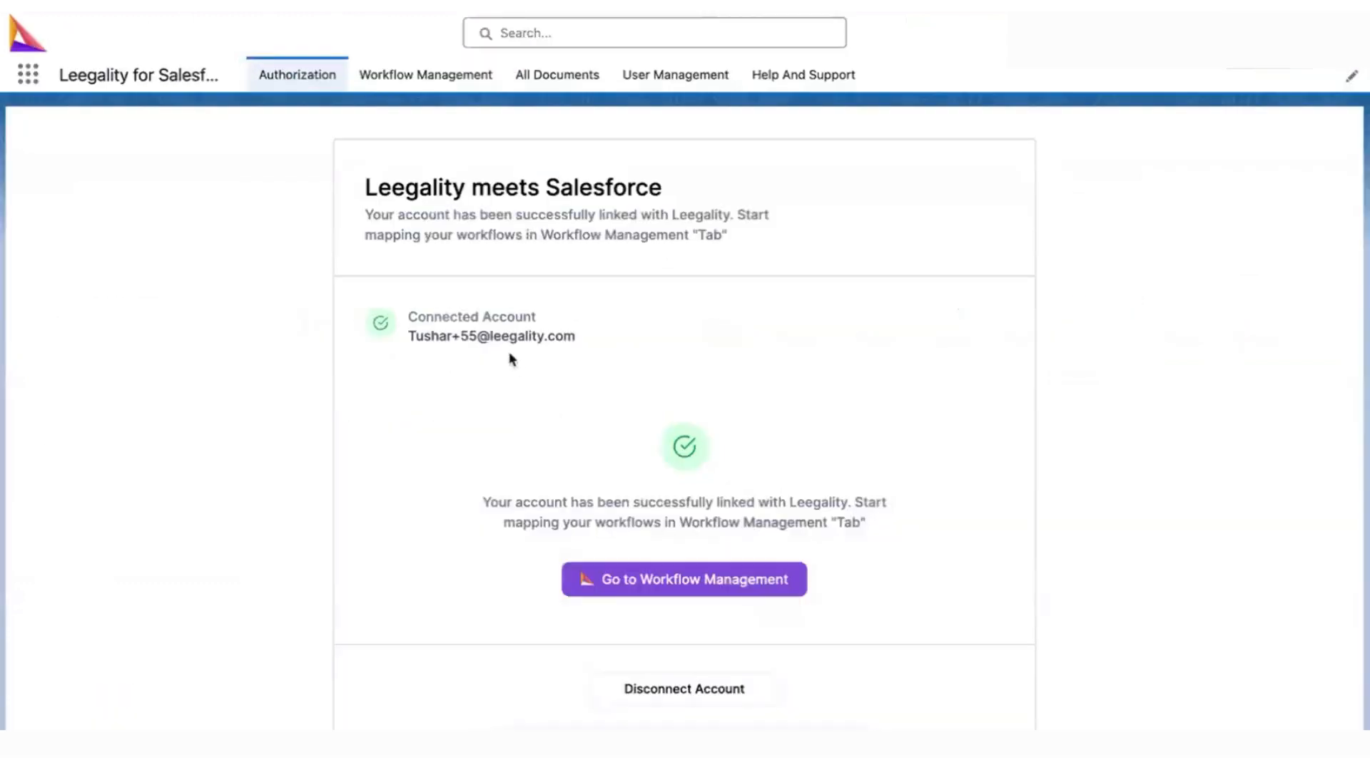
Start re-linking the NDA workflow in Workflow Management with the name NDA and Lead as the data source
left_click(426, 81)
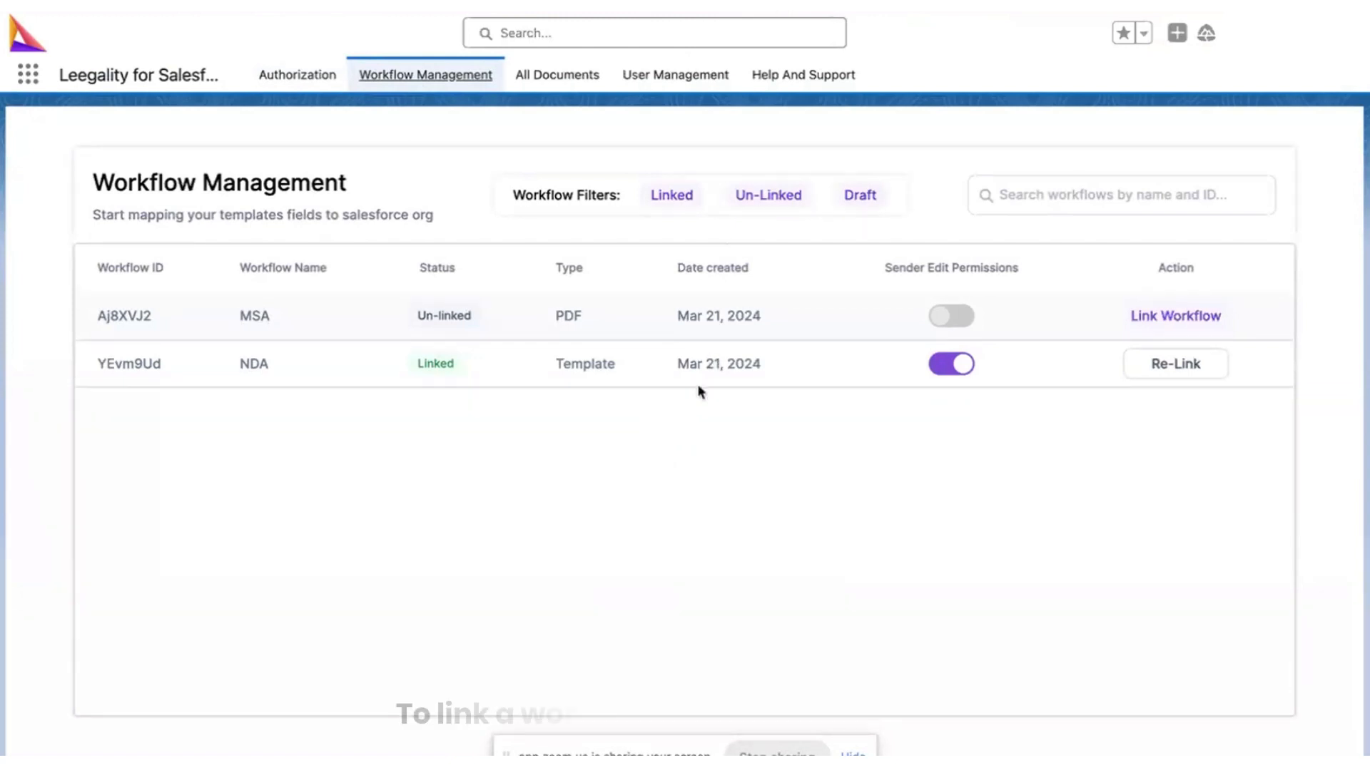
left_click(1185, 376)
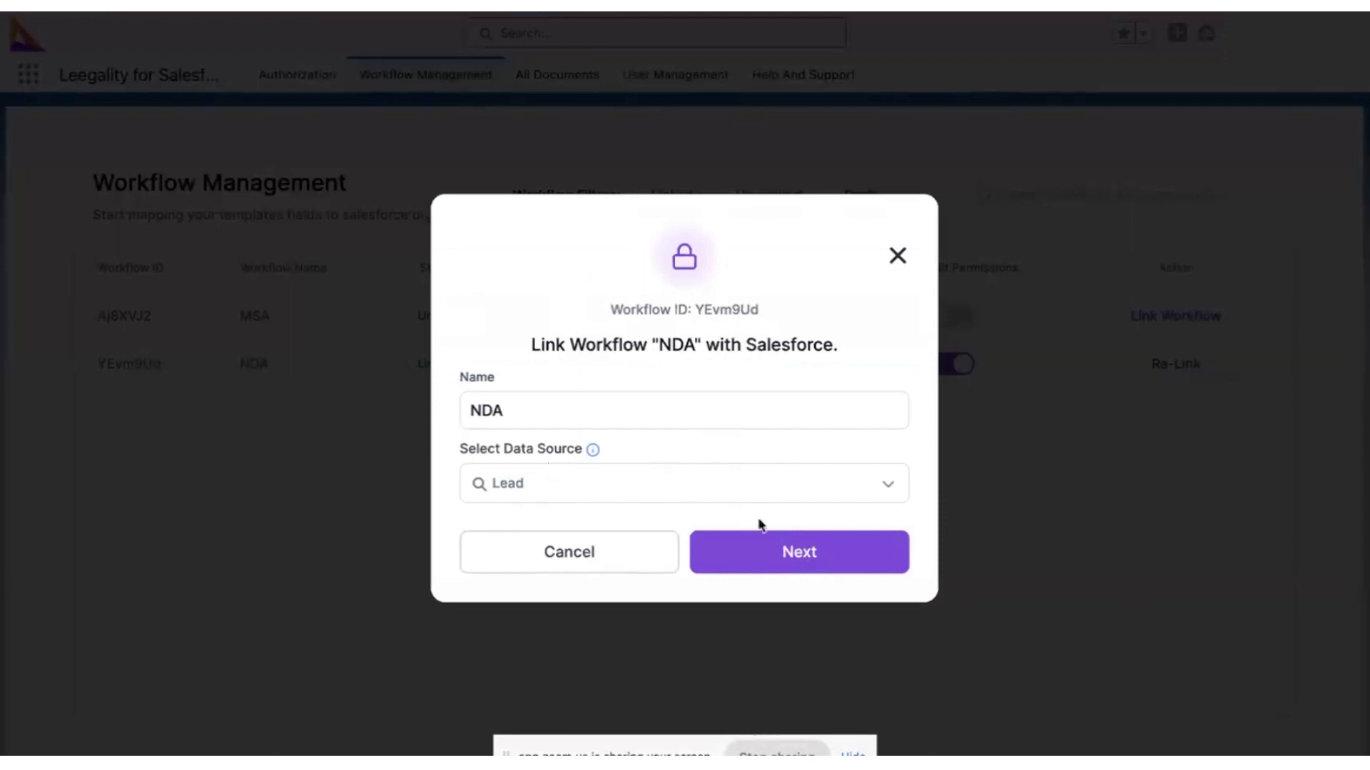
left_click(796, 560)
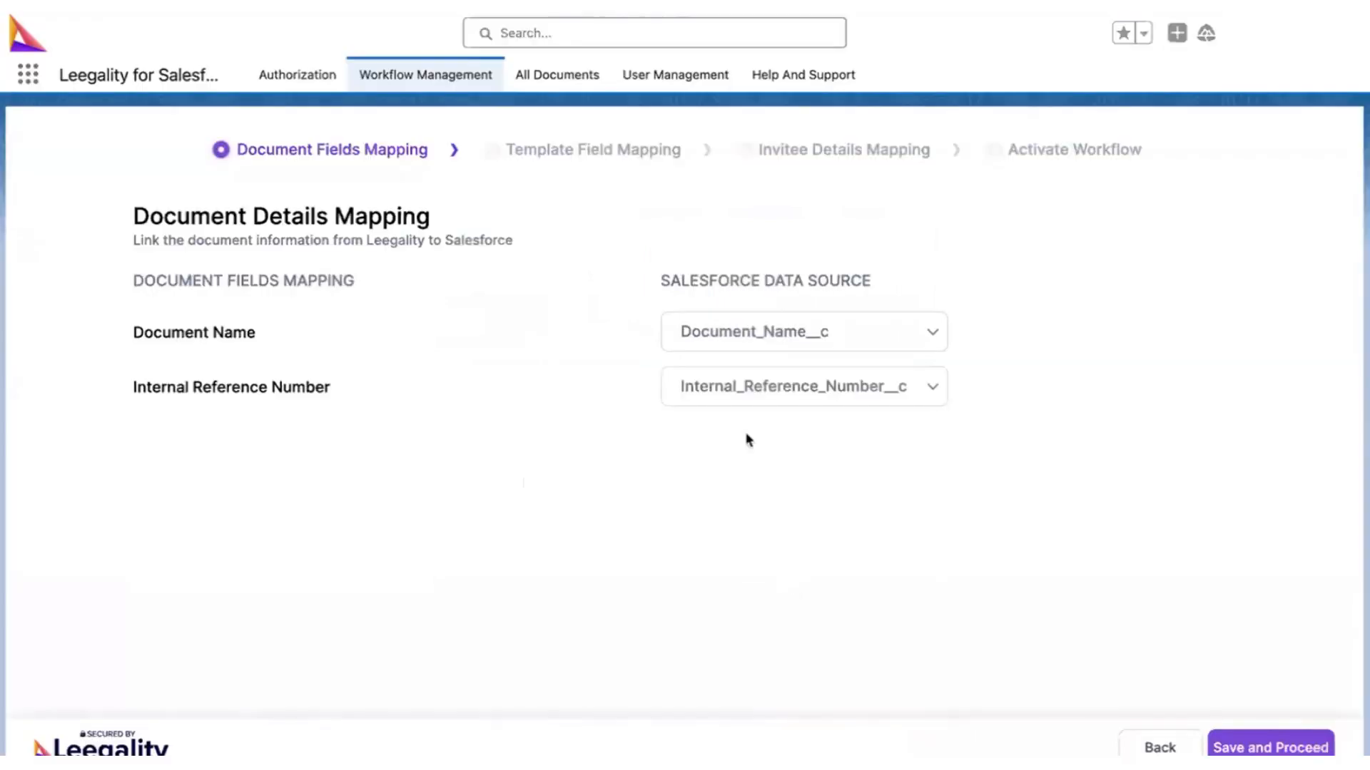
Map the workflow's Document Name to the Salesforce field Document Name and save the document details mapping
left_click(731, 340)
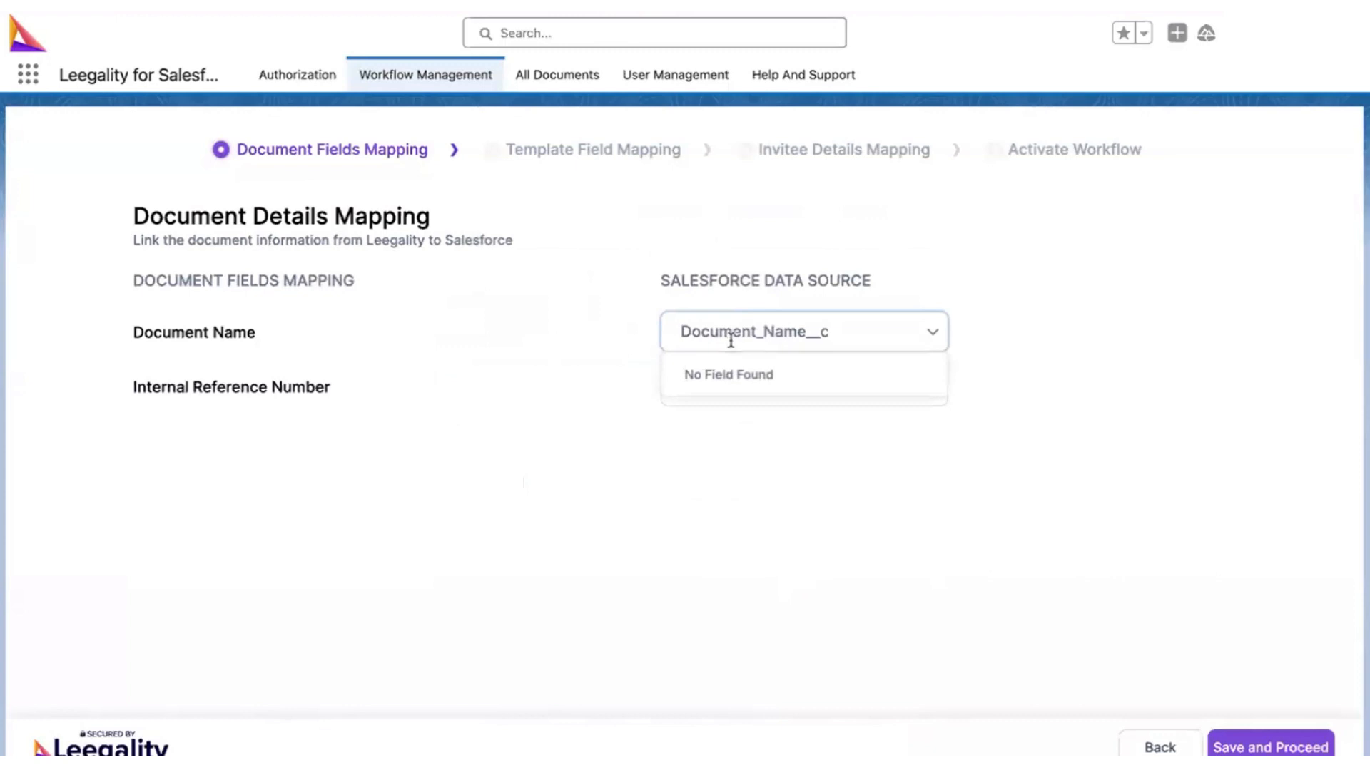
double_click(727, 335)
key("BackSpace")
type("D")
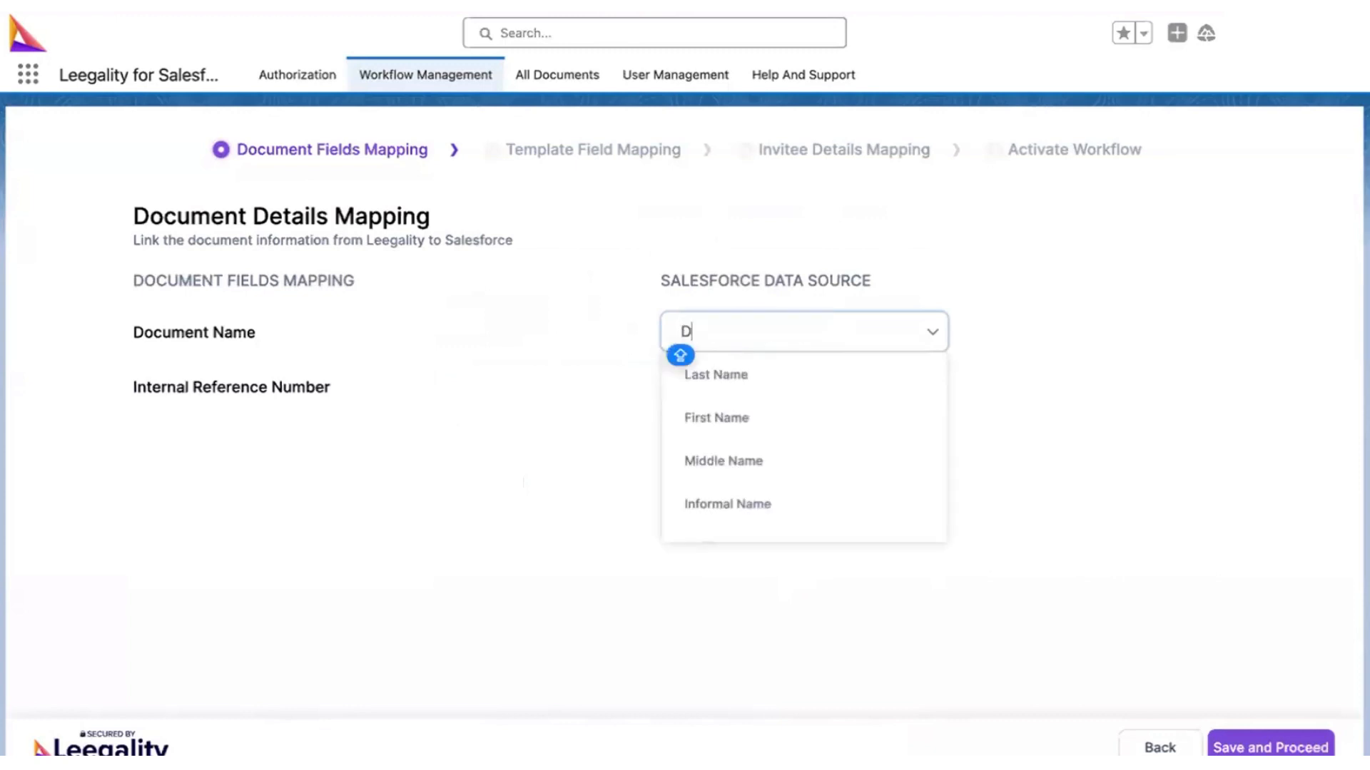
type("ocument Name")
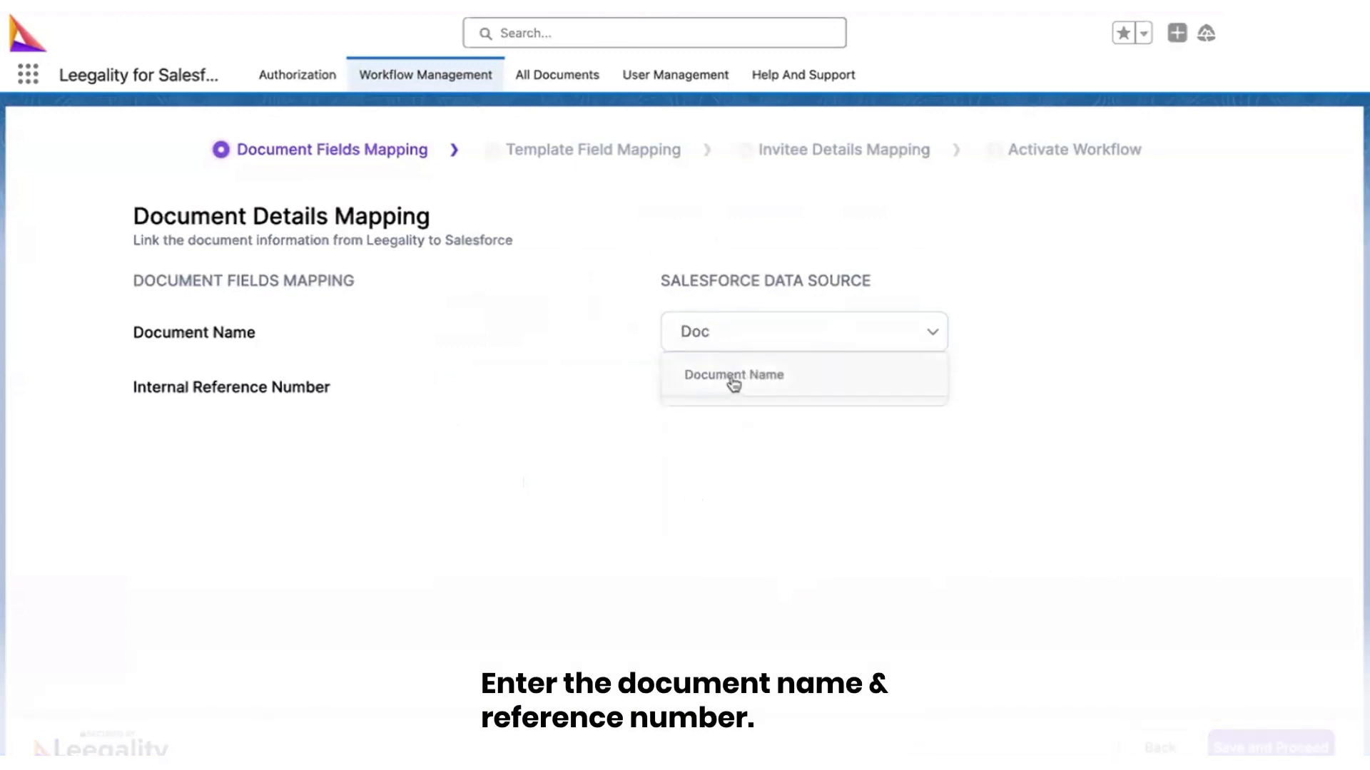
left_click(732, 378)
left_click(730, 385)
left_click(739, 509)
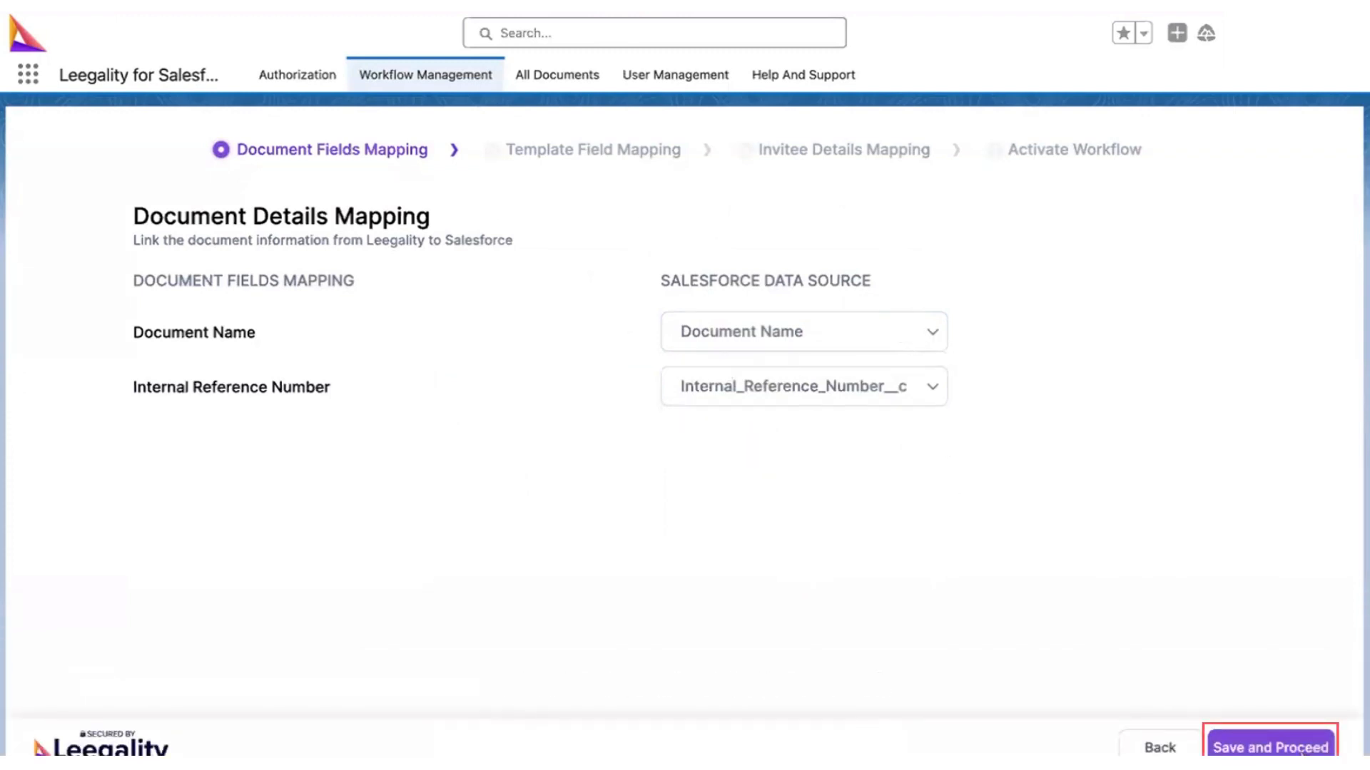
left_click(1299, 748)
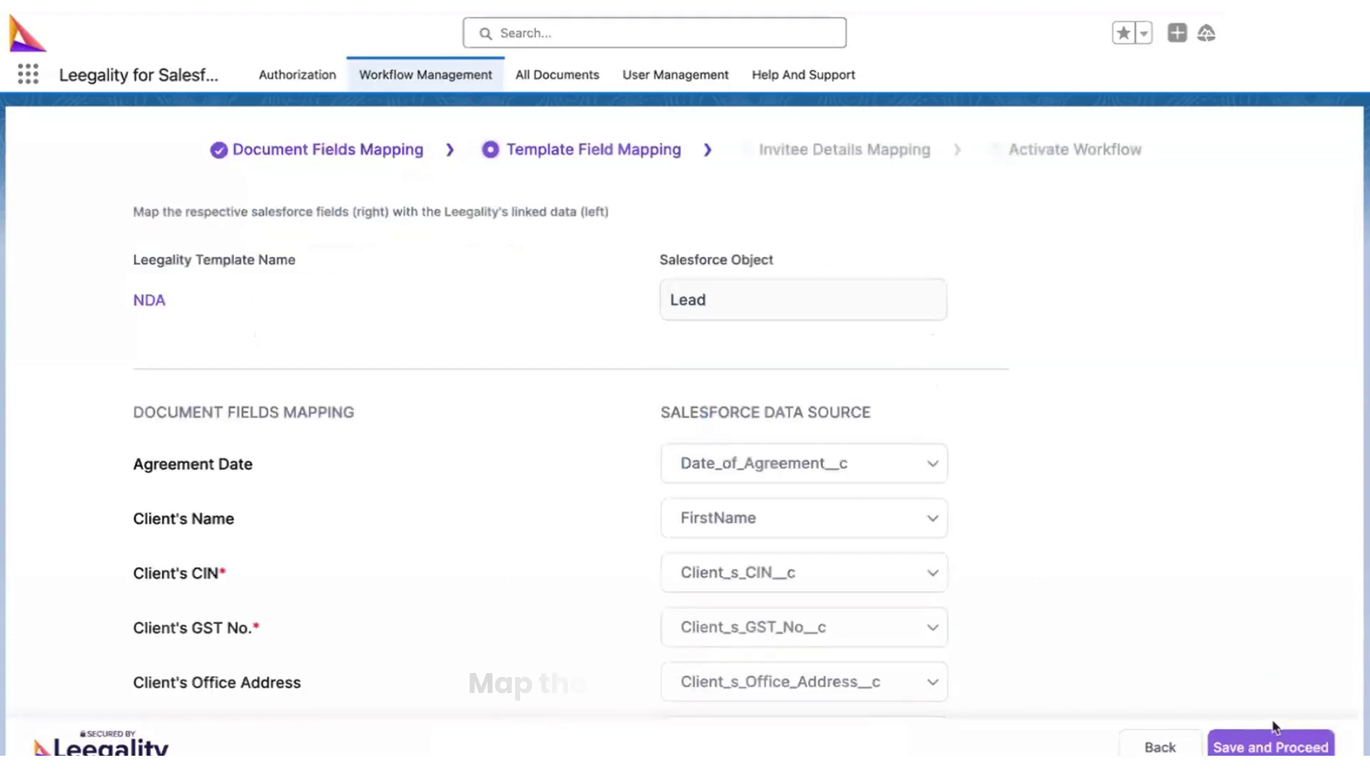
Map the template's Agreement Date to the Salesforce field Date of Agreement
scroll(708, 367, "down", 2)
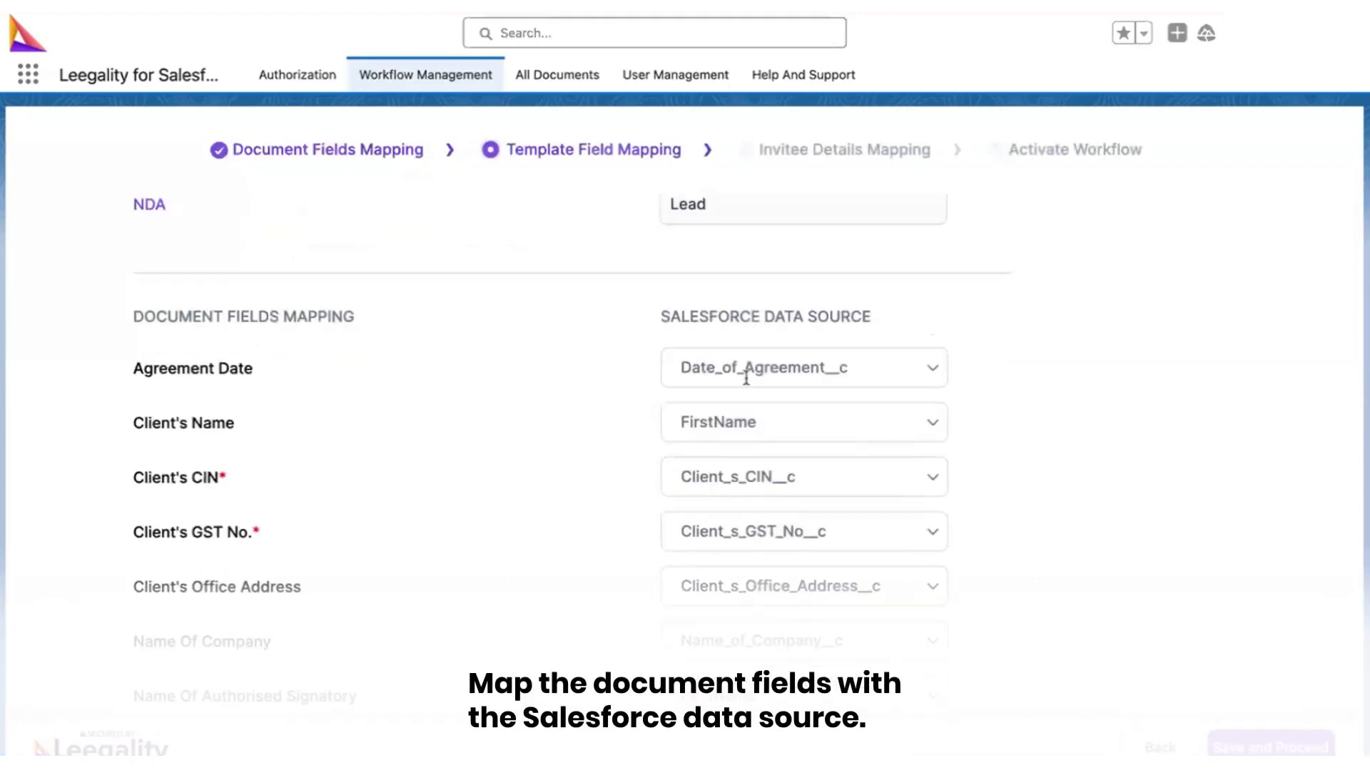
left_click(838, 366)
double_click(824, 370)
key("BackSpace")
type("Ag")
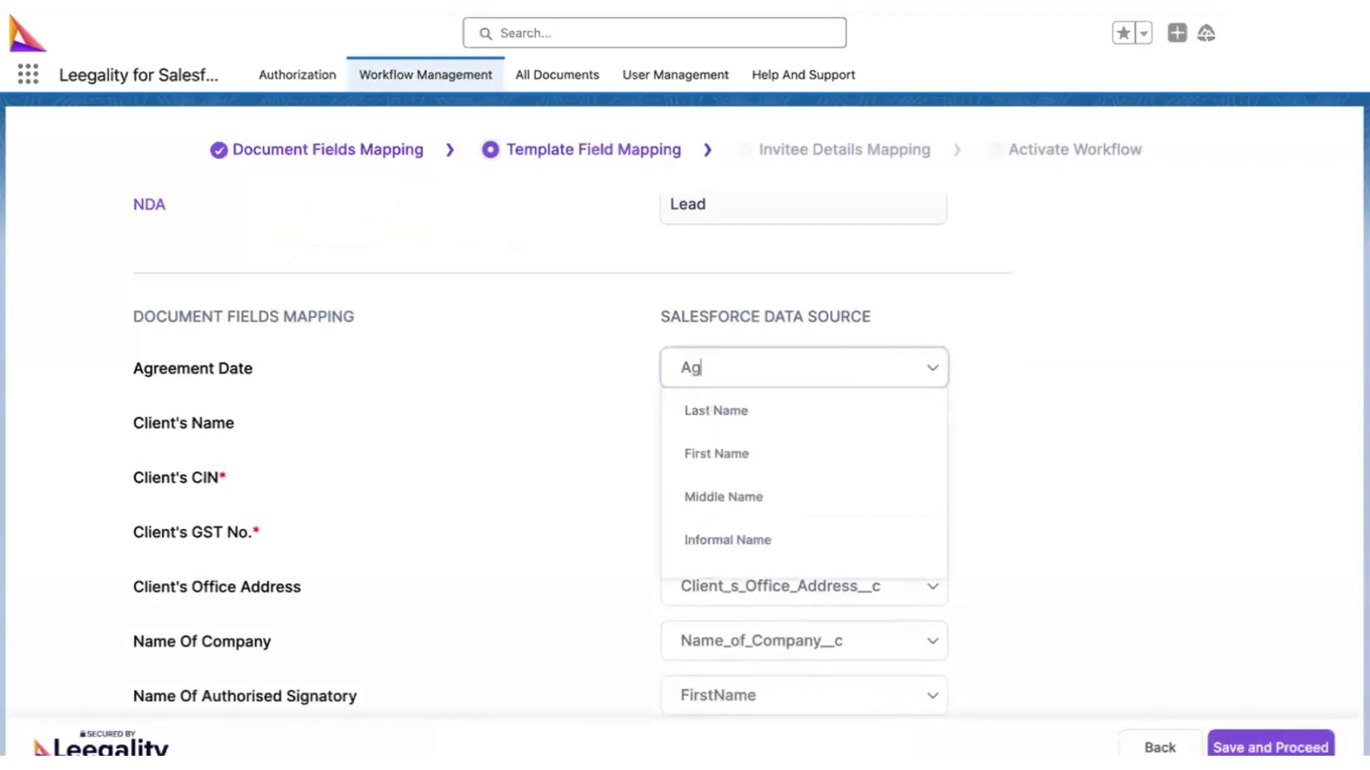
type("r")
left_click(812, 414)
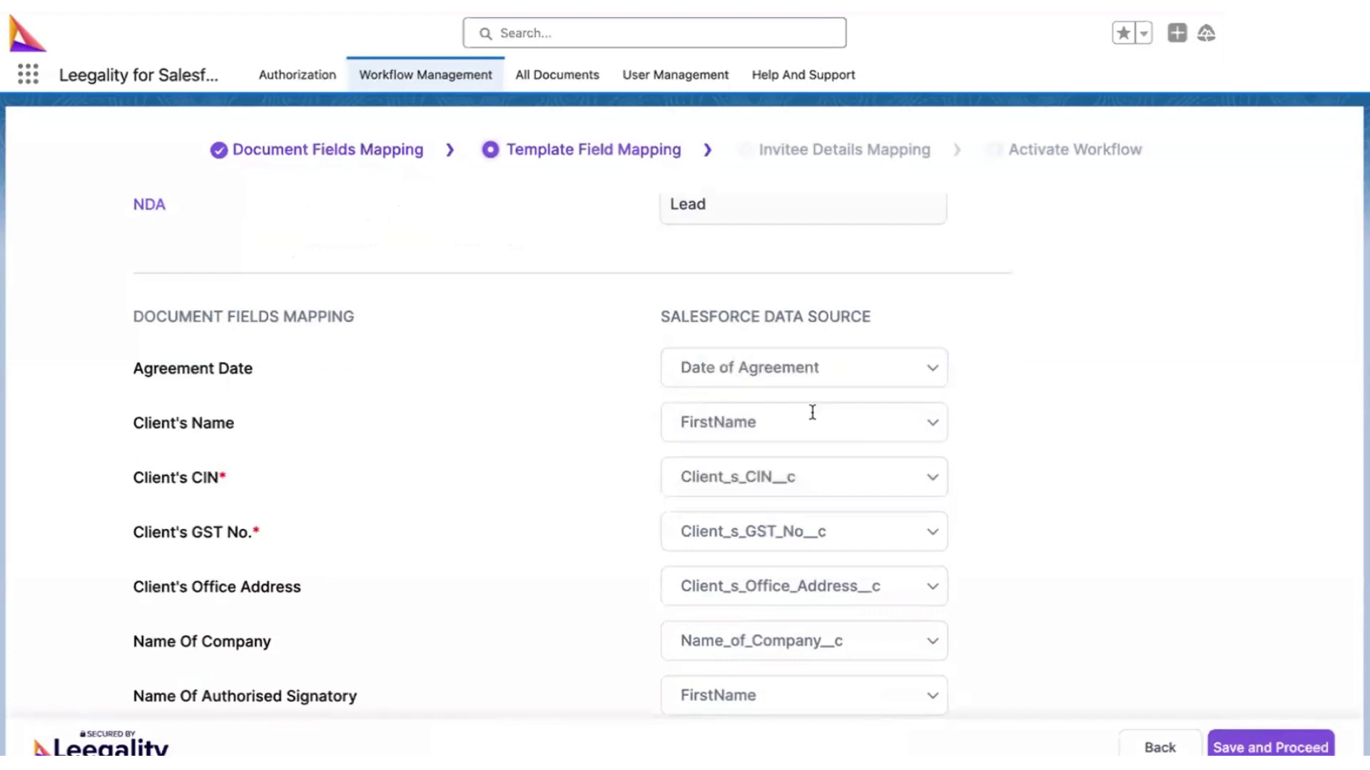
Map the template's Client's Name to the Salesforce field First Name
left_click(808, 418)
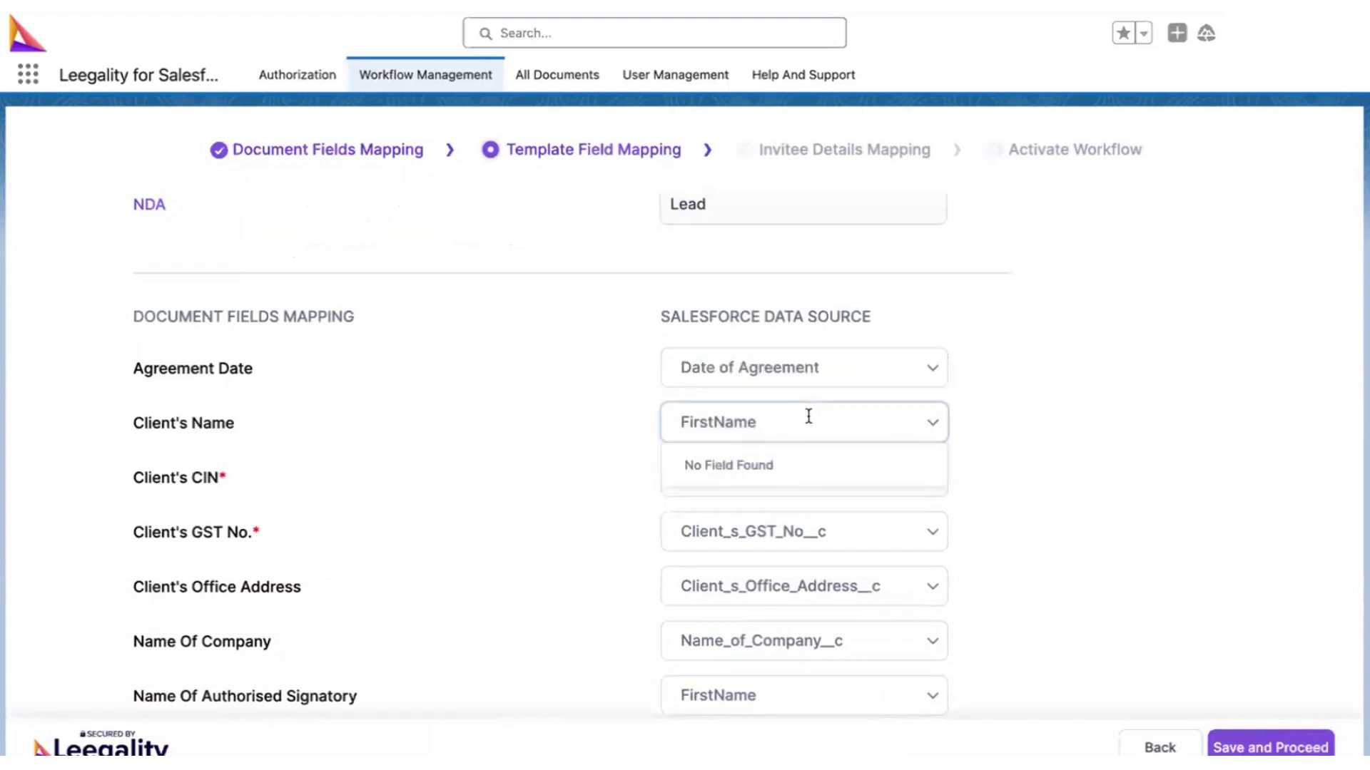
key("BackSpace")
key("BackSpace")
key("BackSpace")
key("BackSpace")
key("BackSpace")
key("BackSpace")
key("BackSpace")
key("BackSpace")
key("BackSpace")
type("Fi")
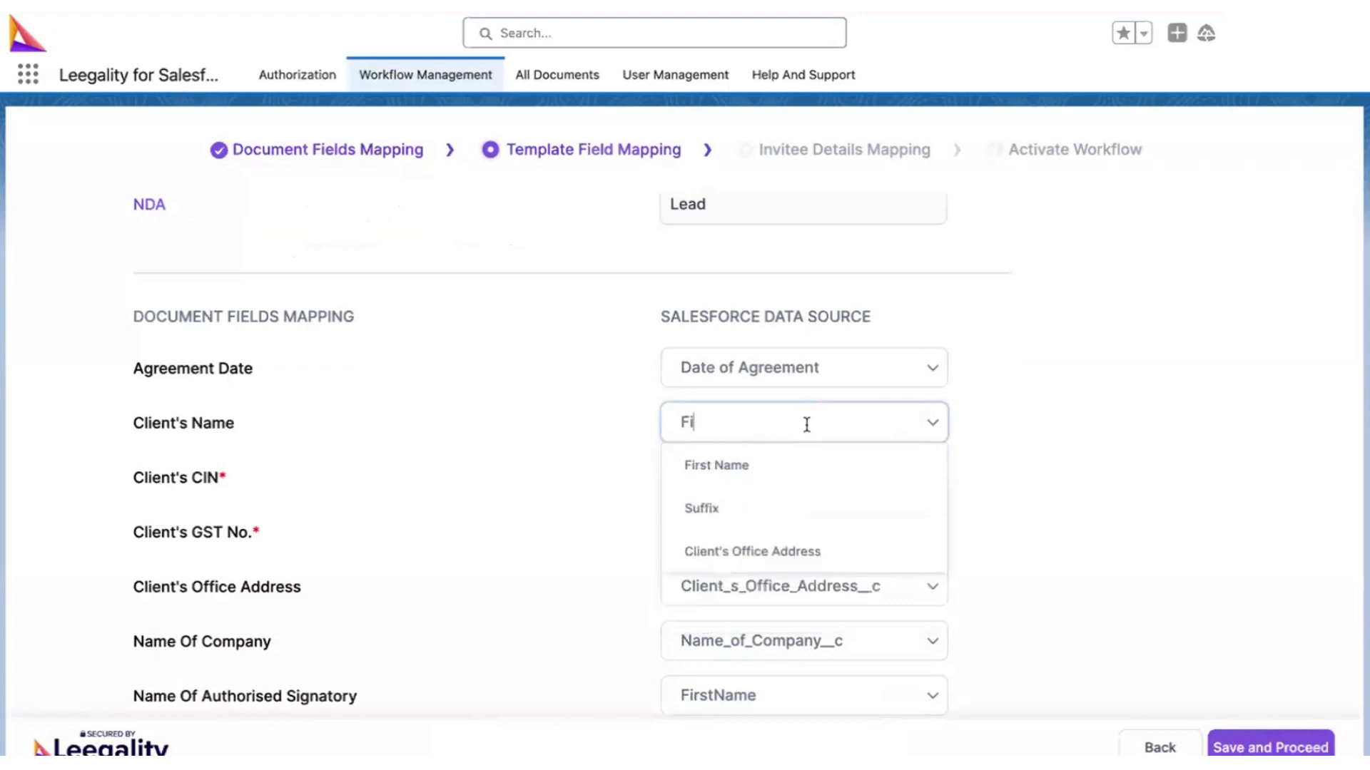
left_click(786, 467)
Map the template's required Client's CIN to the Salesforce field Client's CIN
scroll(785, 503, "down", 1)
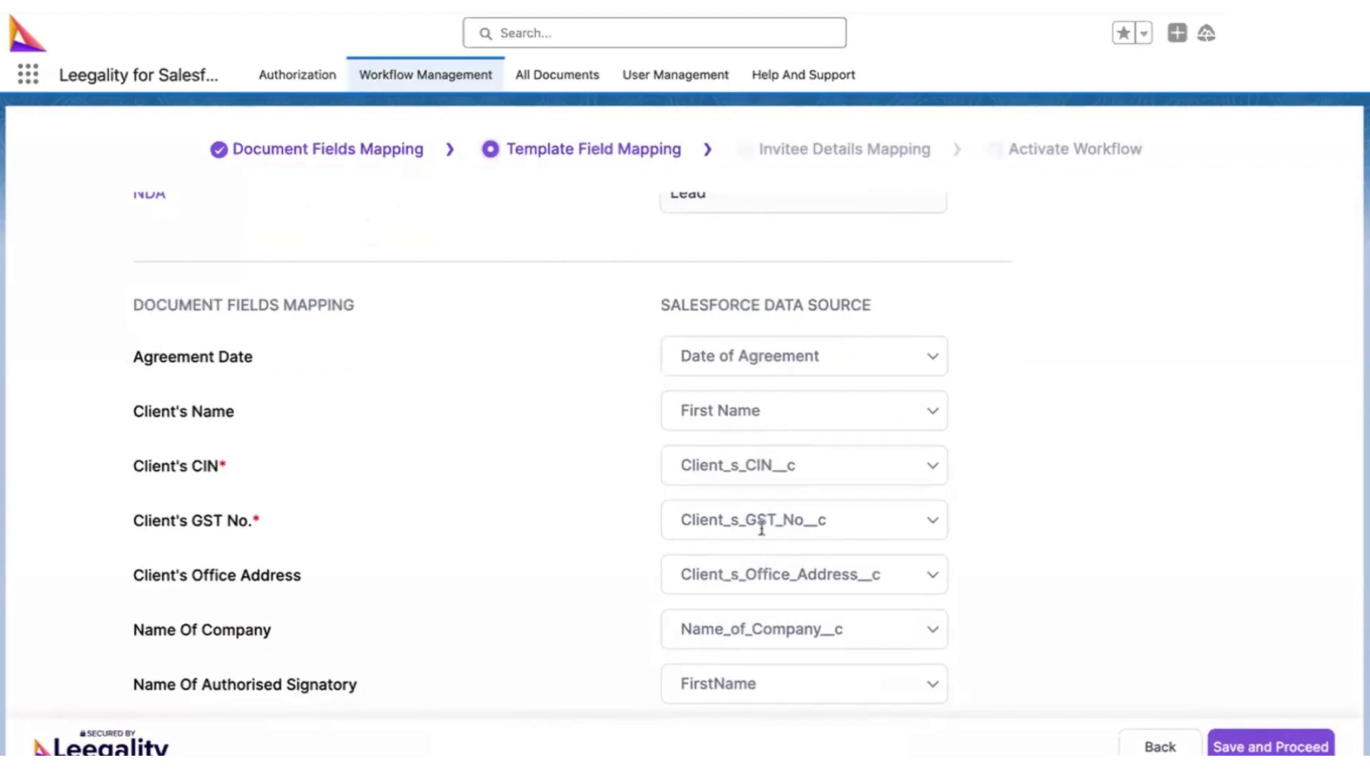
left_click(819, 470)
key("BackSpace")
key("BackSpace")
key("BackSpace")
key("BackSpace")
key("BackSpace")
key("BackSpace")
key("BackSpace")
key("BackSpace")
key("BackSpace")
key("BackSpace")
key("BackSpace")
key("BackSpace")
key("BackSpace")
key("BackSpace")
key("BackSpace")
type("Client")
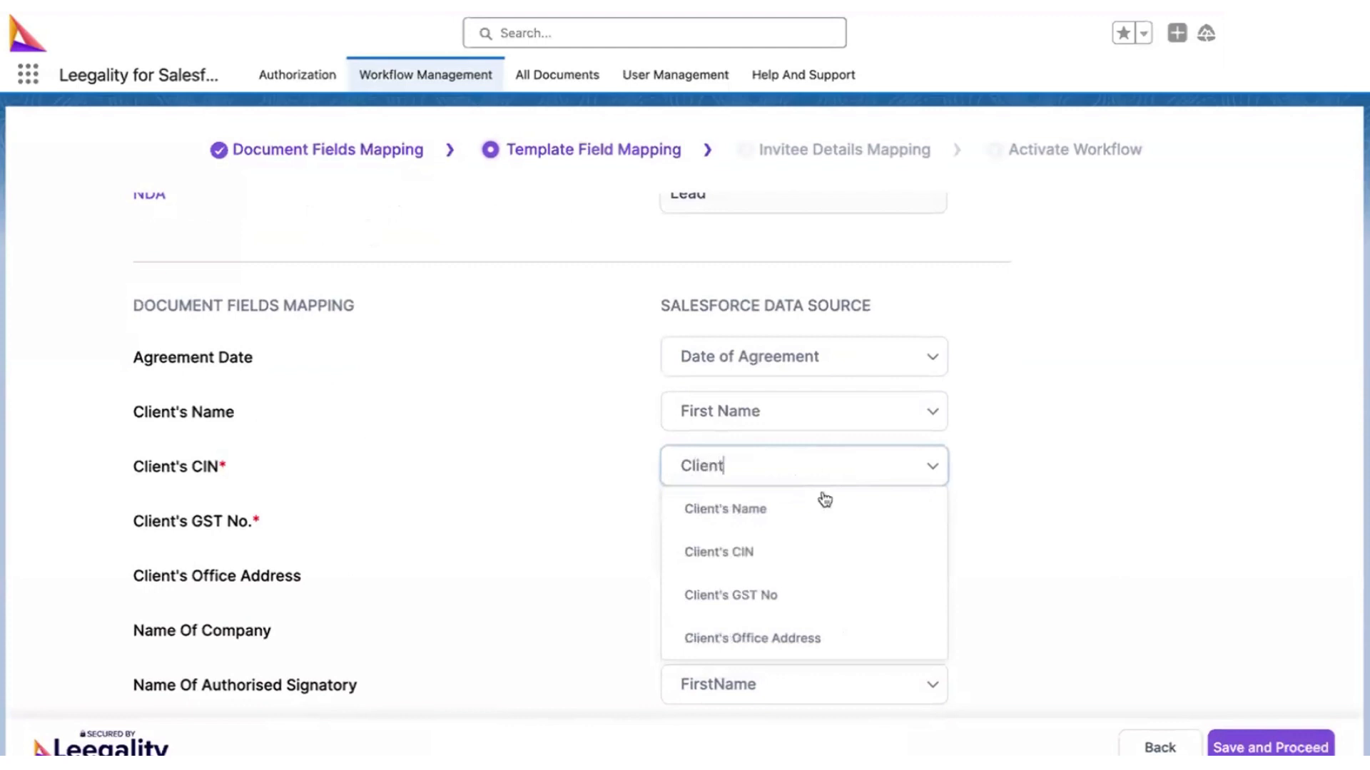
left_click(811, 553)
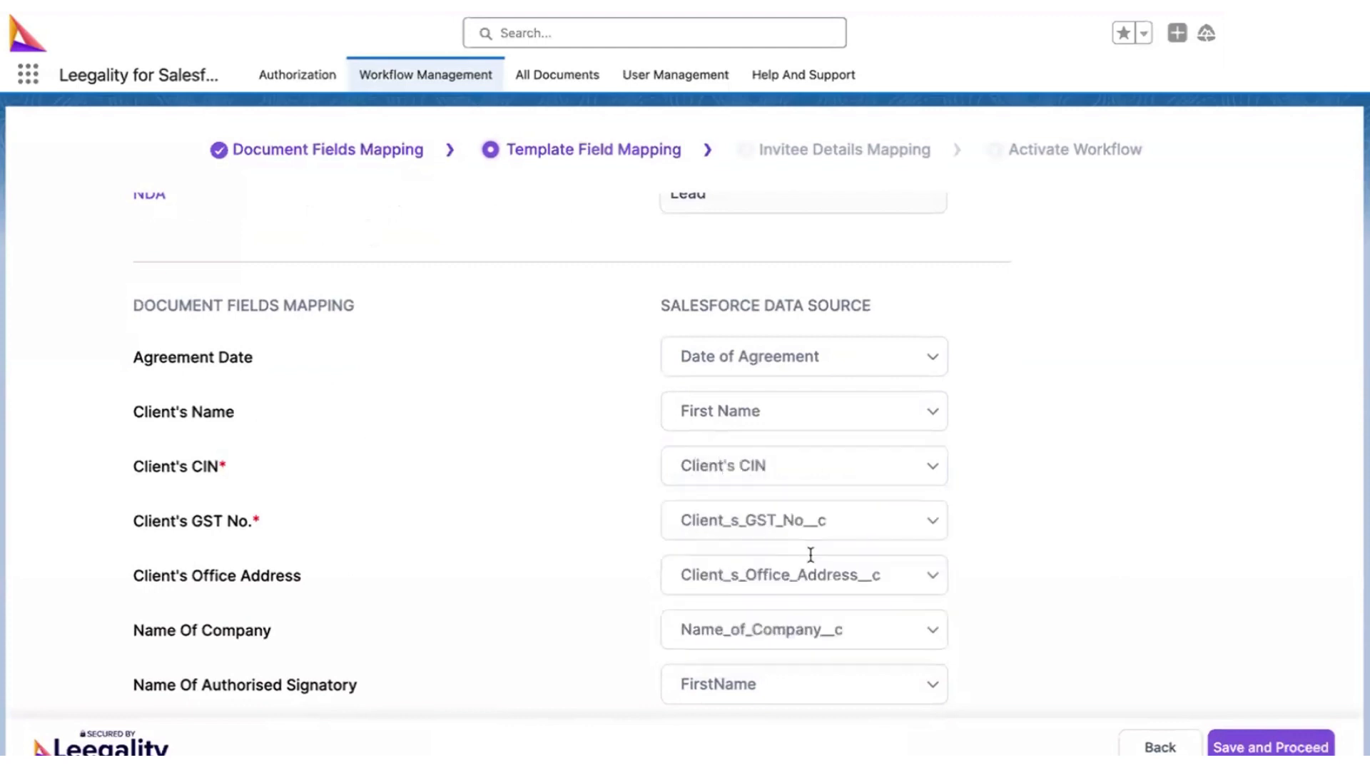
Map the template's Name Of Company to the Salesforce field Company and save the template field mapping
left_click(759, 634)
double_click(759, 634)
key("BackSpace")
type("Compa")
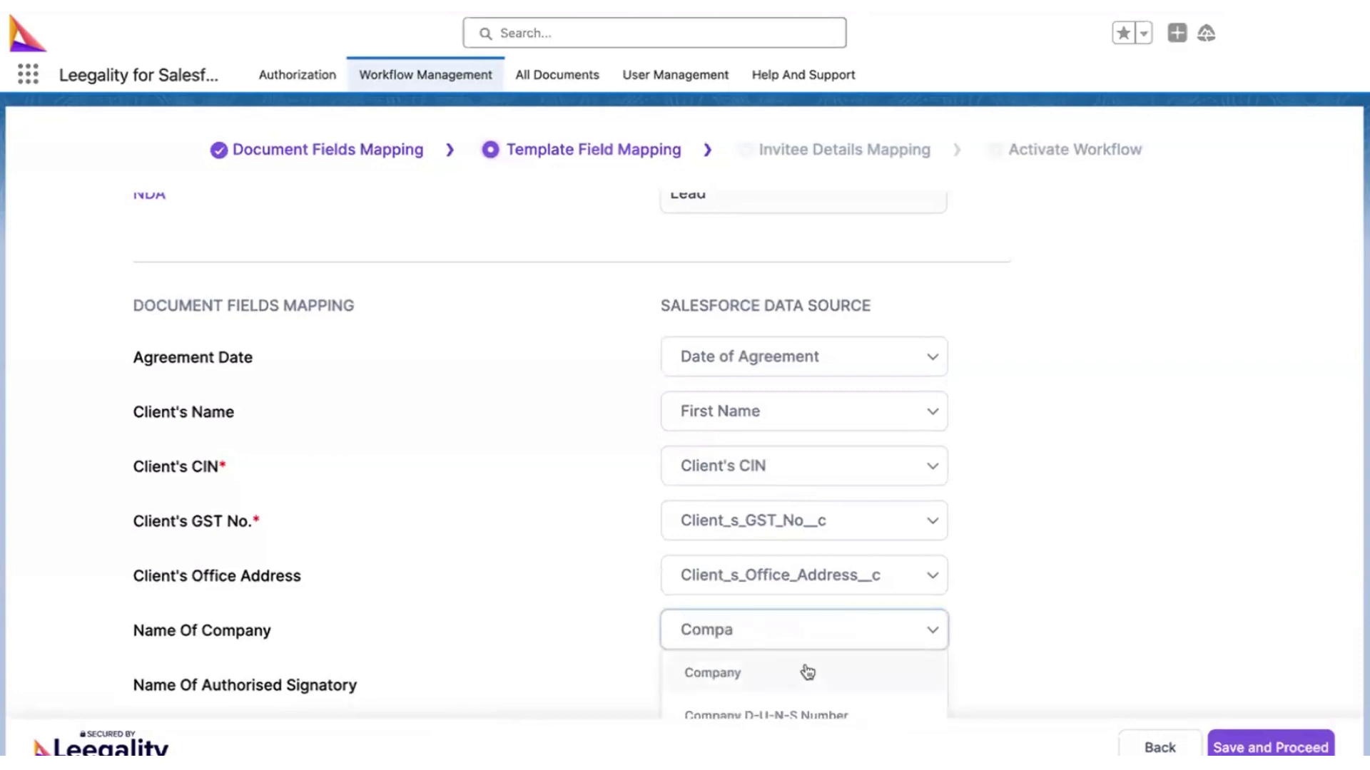
left_click(806, 672)
left_click(1245, 737)
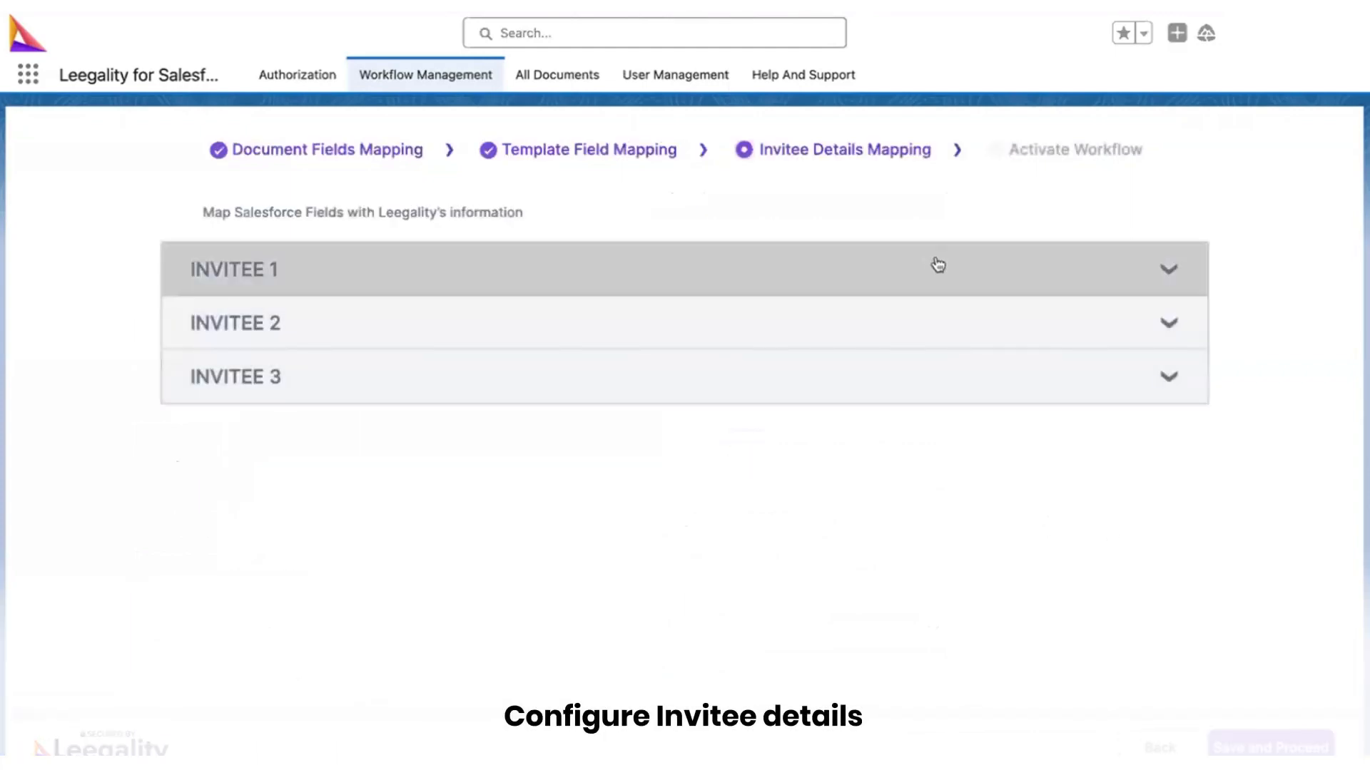
Review the contact details mapped for Invitee 1, Invitee 2 and Invitee 3, and save the invitee mapping
left_click(938, 265)
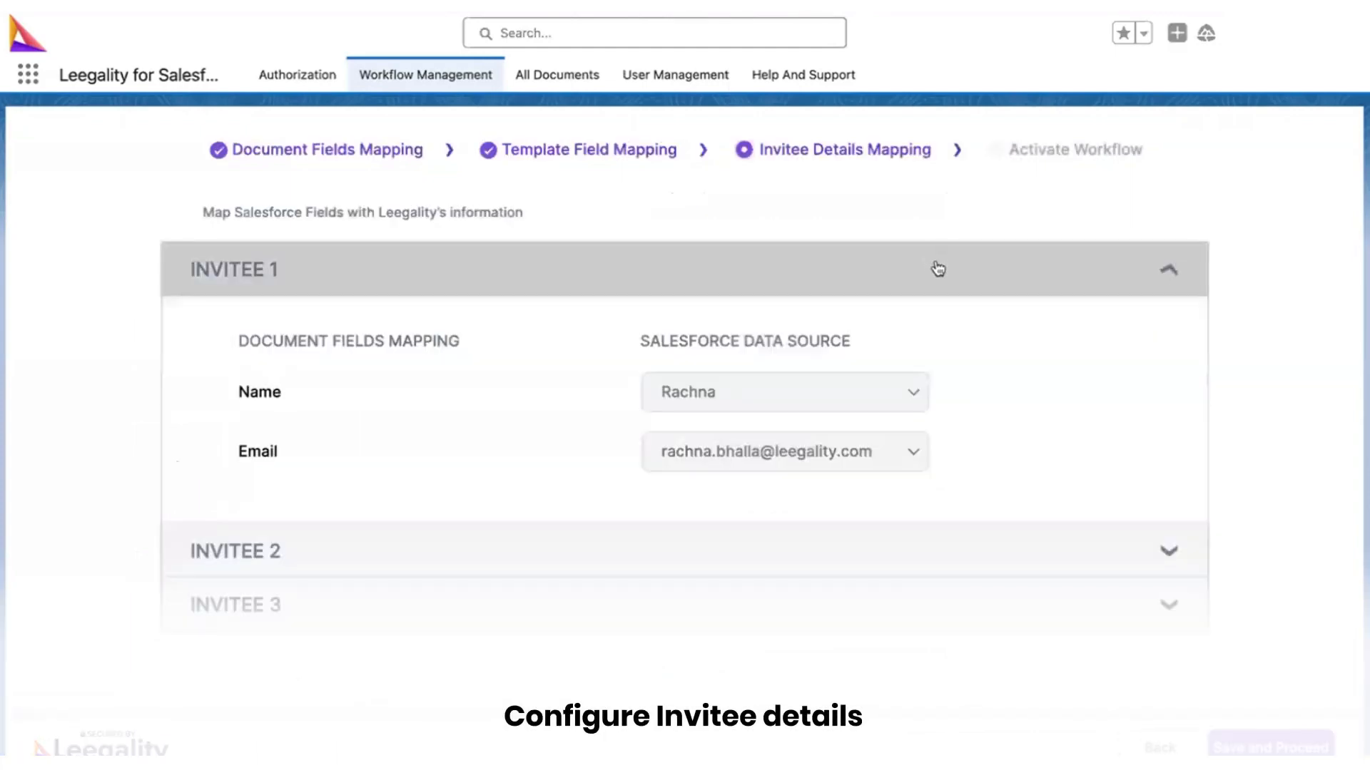
left_click(864, 548)
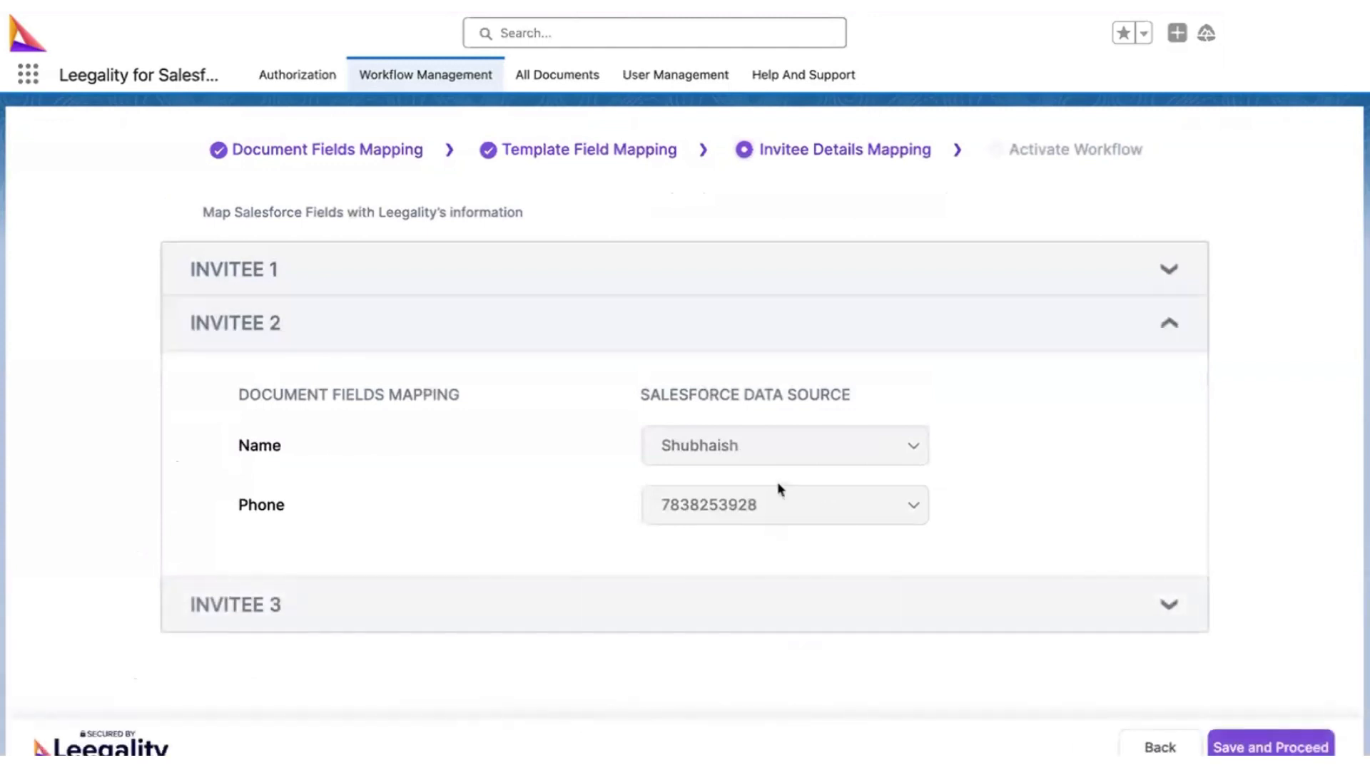
left_click(745, 625)
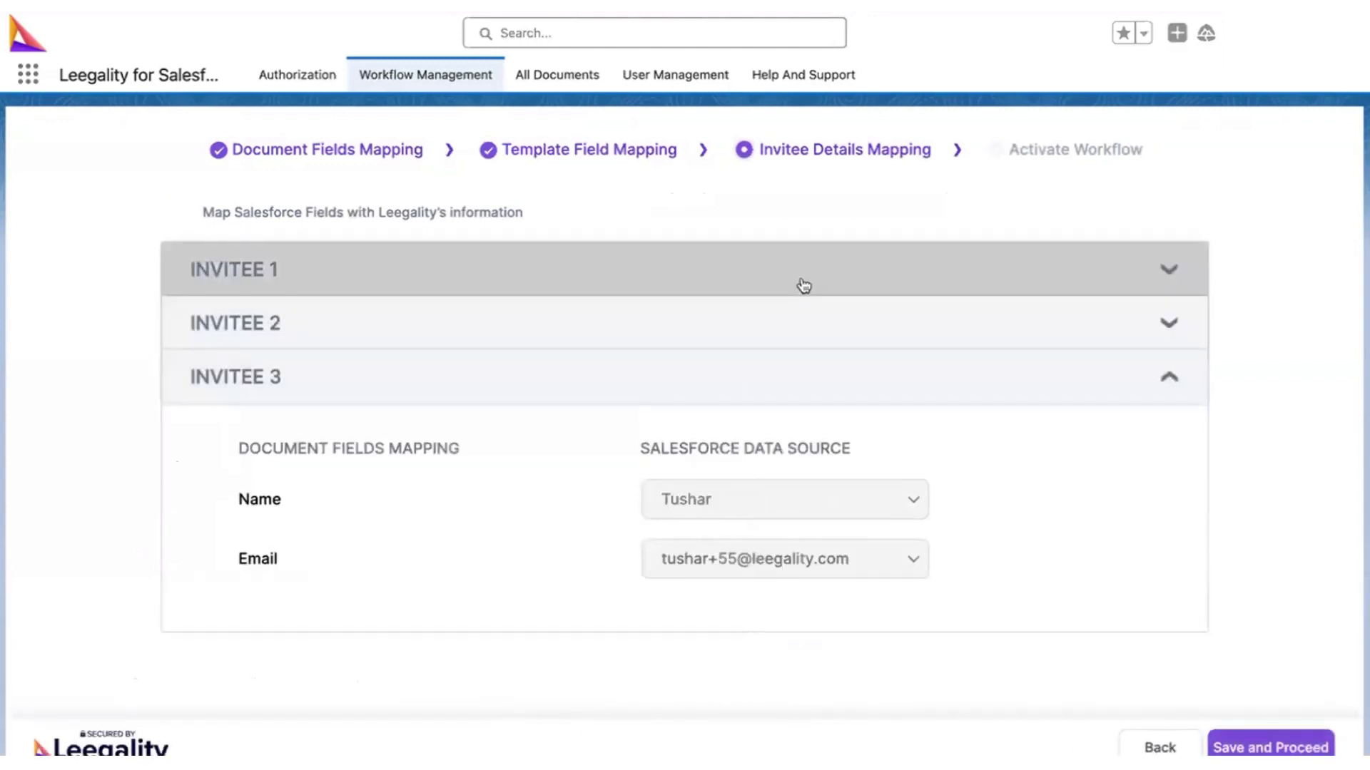
left_click(801, 282)
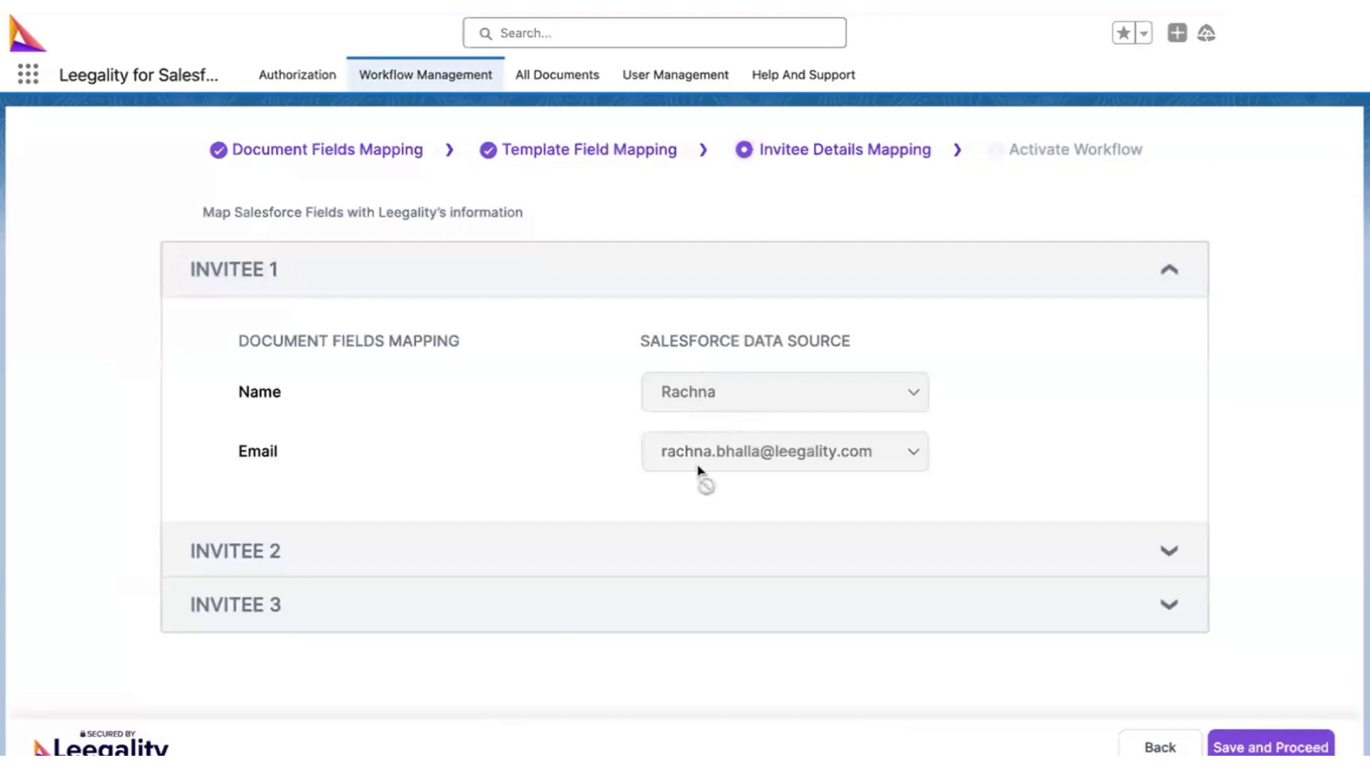
left_click(697, 546)
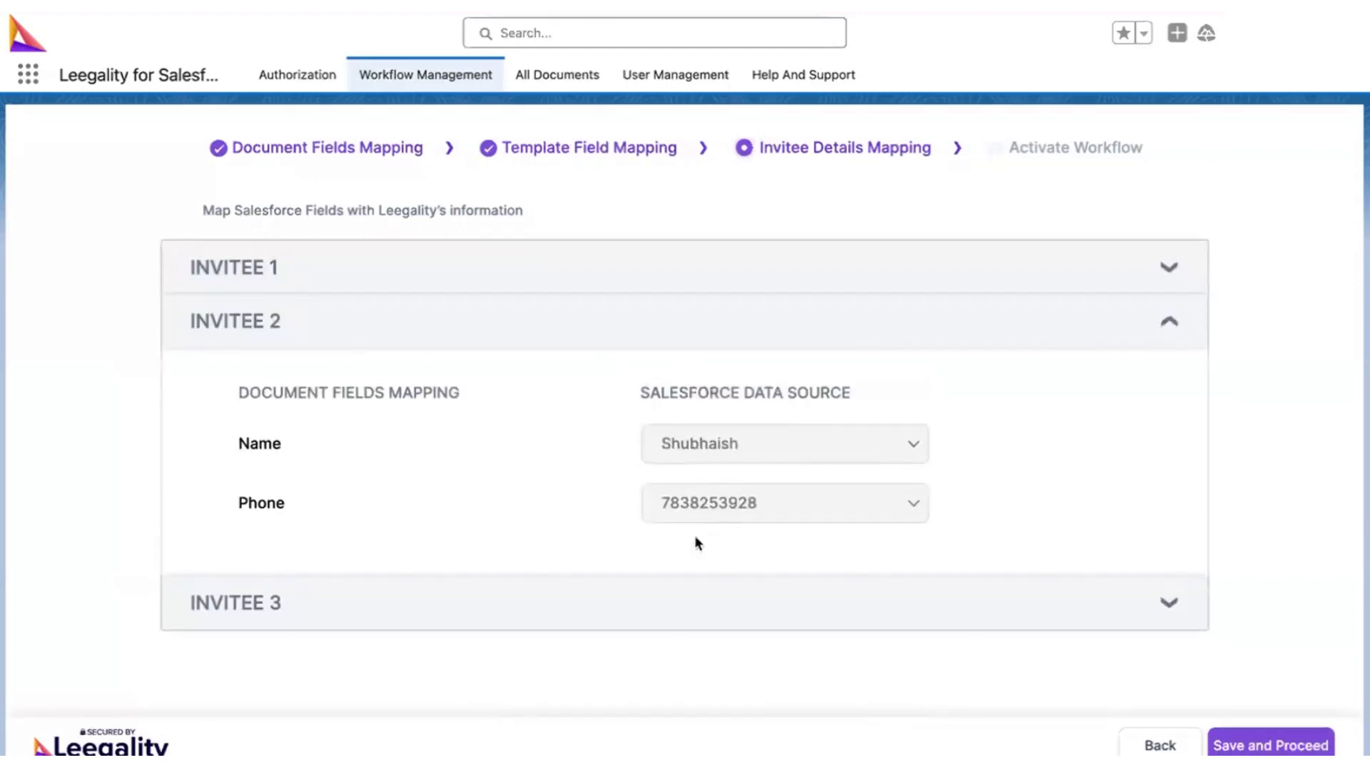
left_click(701, 603)
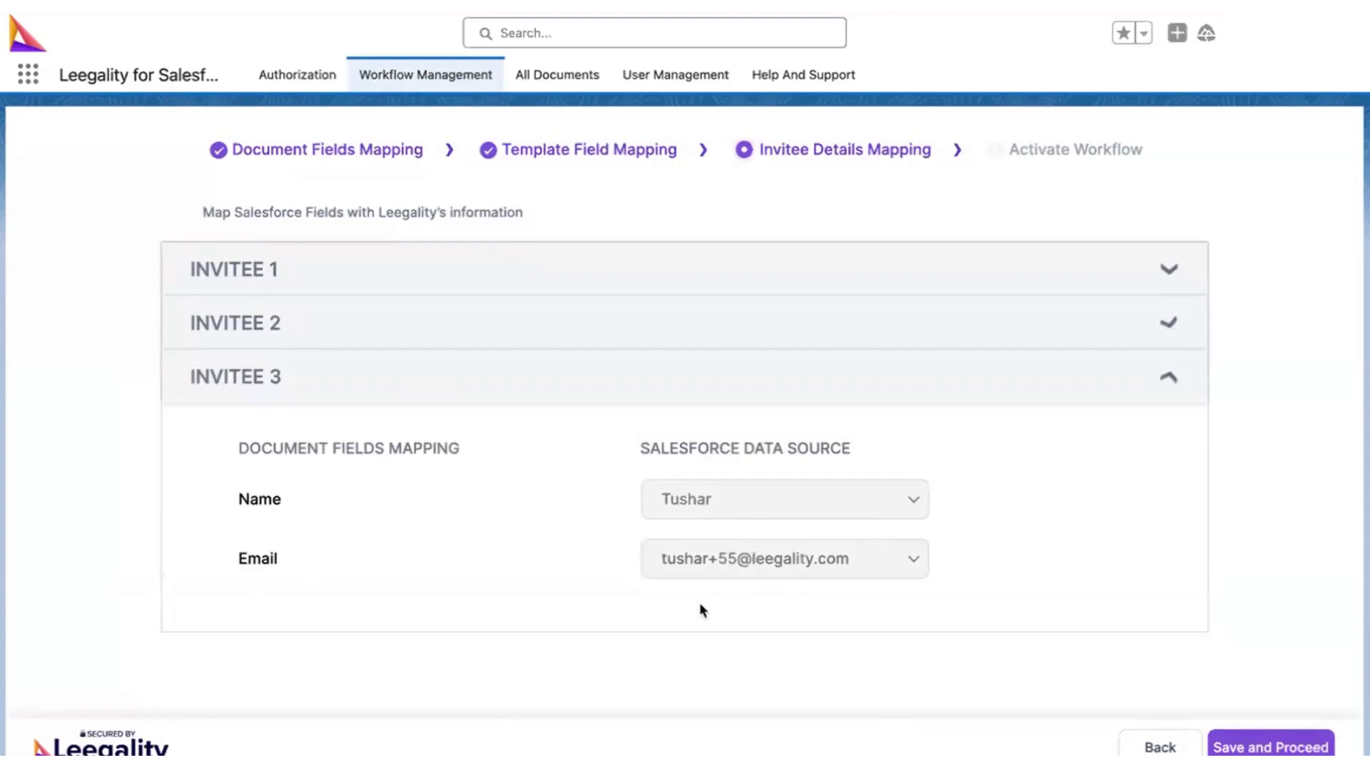
left_click(1255, 749)
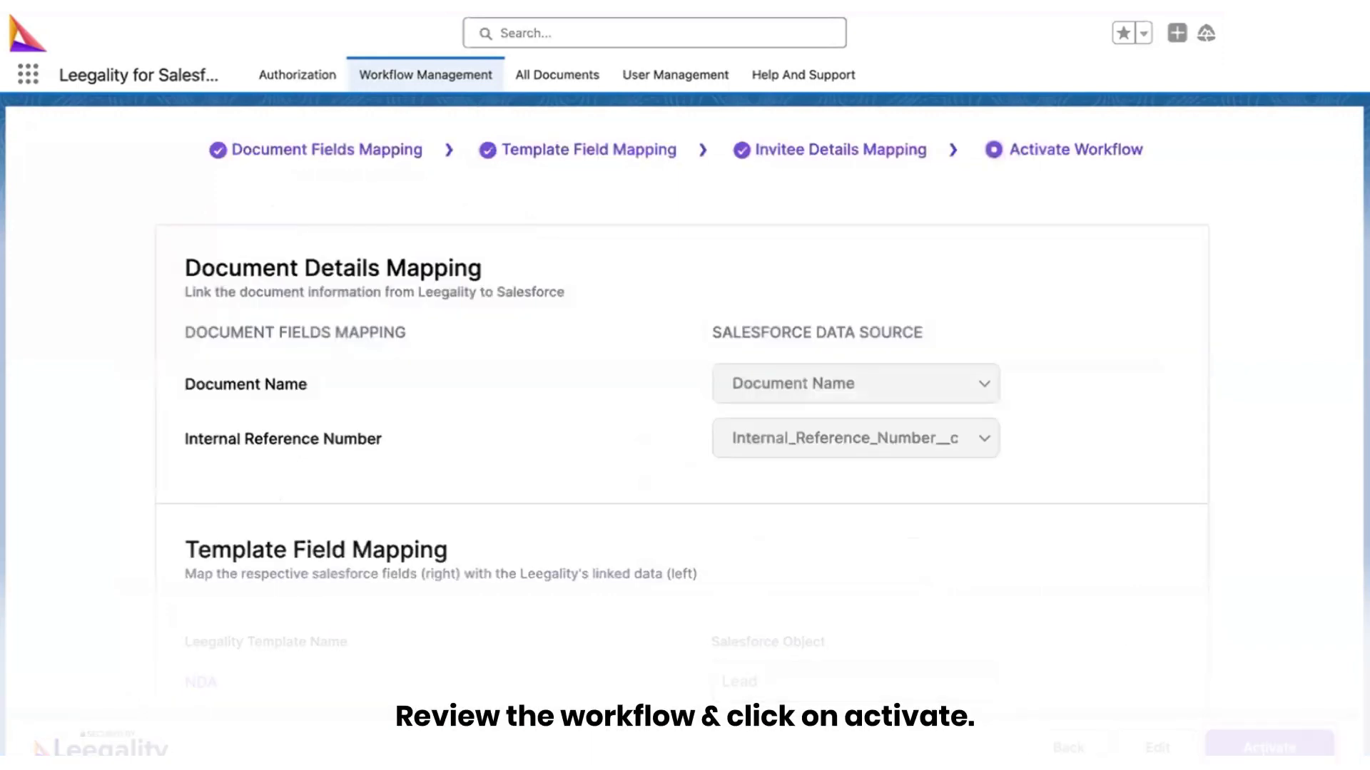
Activate the NDA workflow without allowing the sender to edit values filled from the Salesforce mapping
left_click(1261, 749)
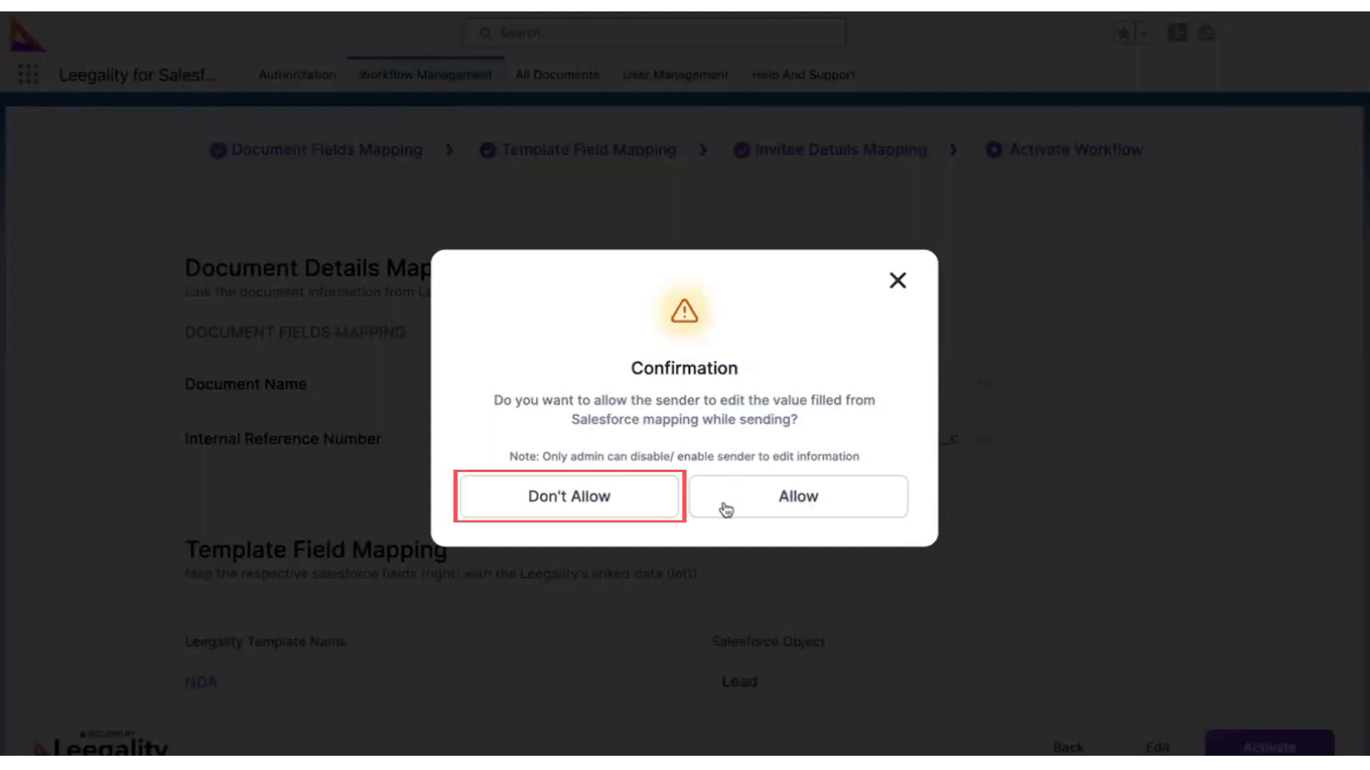
left_click(611, 511)
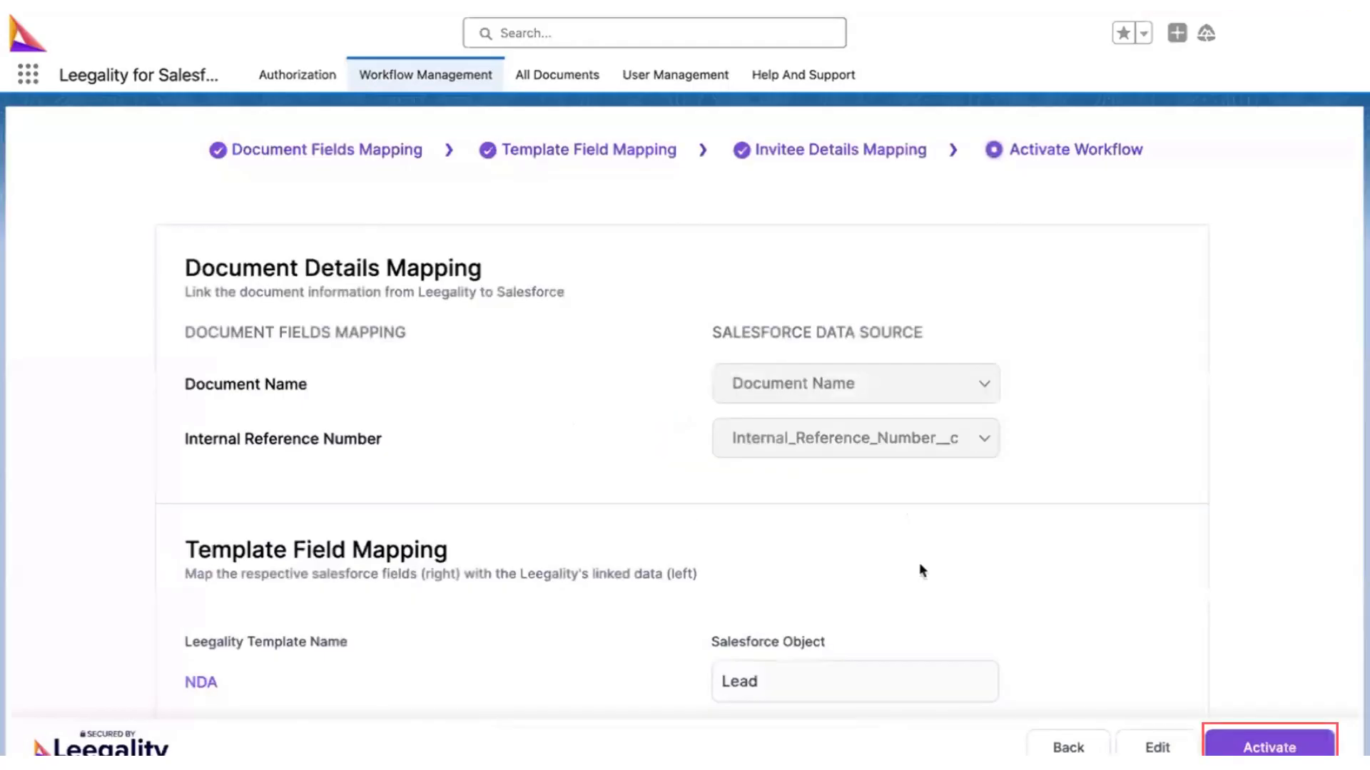
left_click(1277, 745)
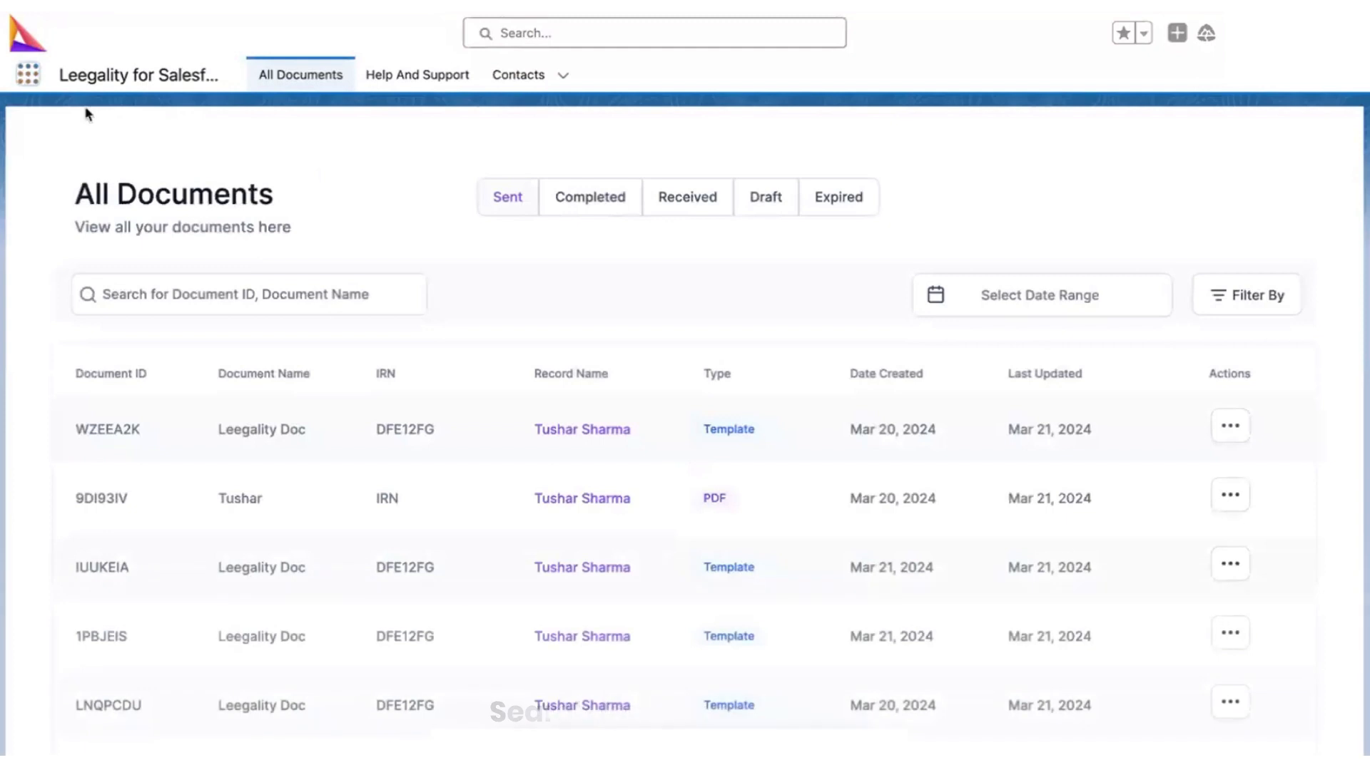
Find the Leads object, show the All Open Leads list and open the lead of the company Leegality
left_click(28, 74)
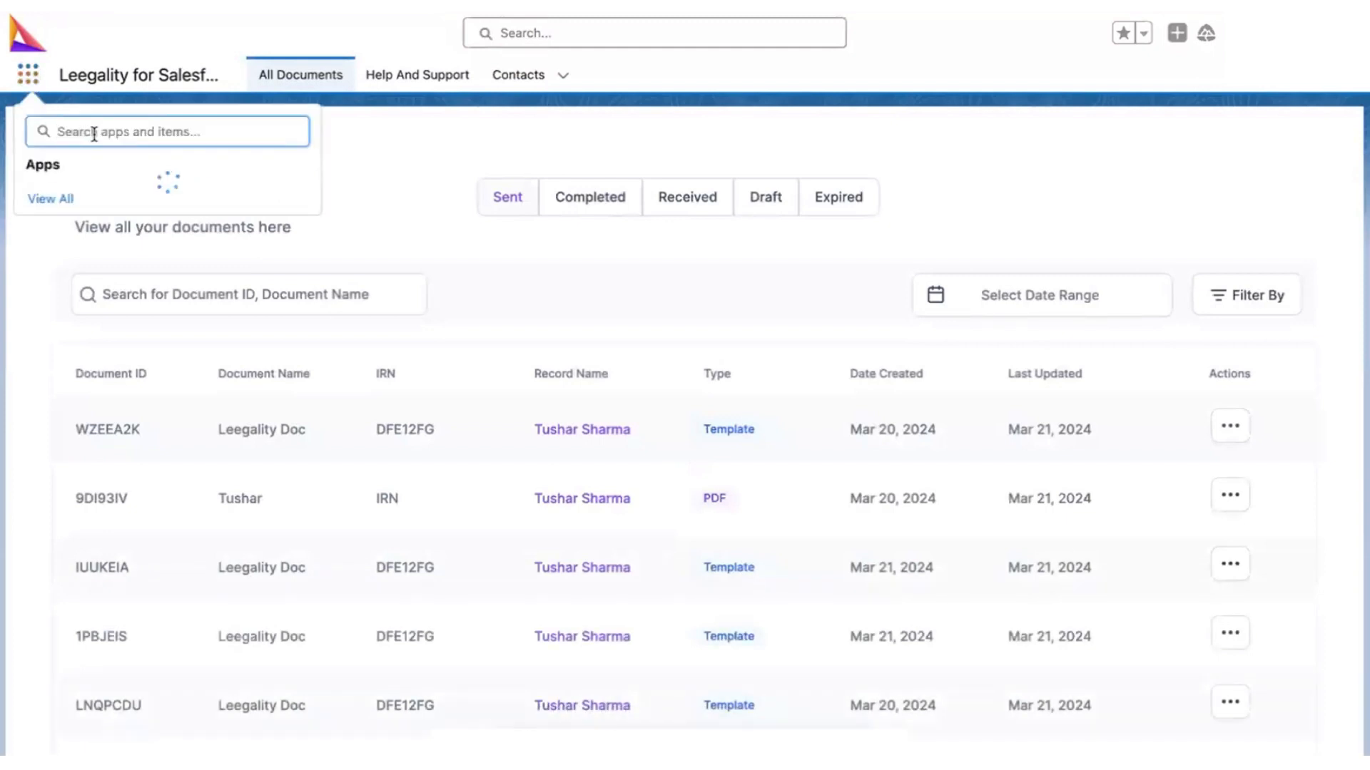
type("Leads")
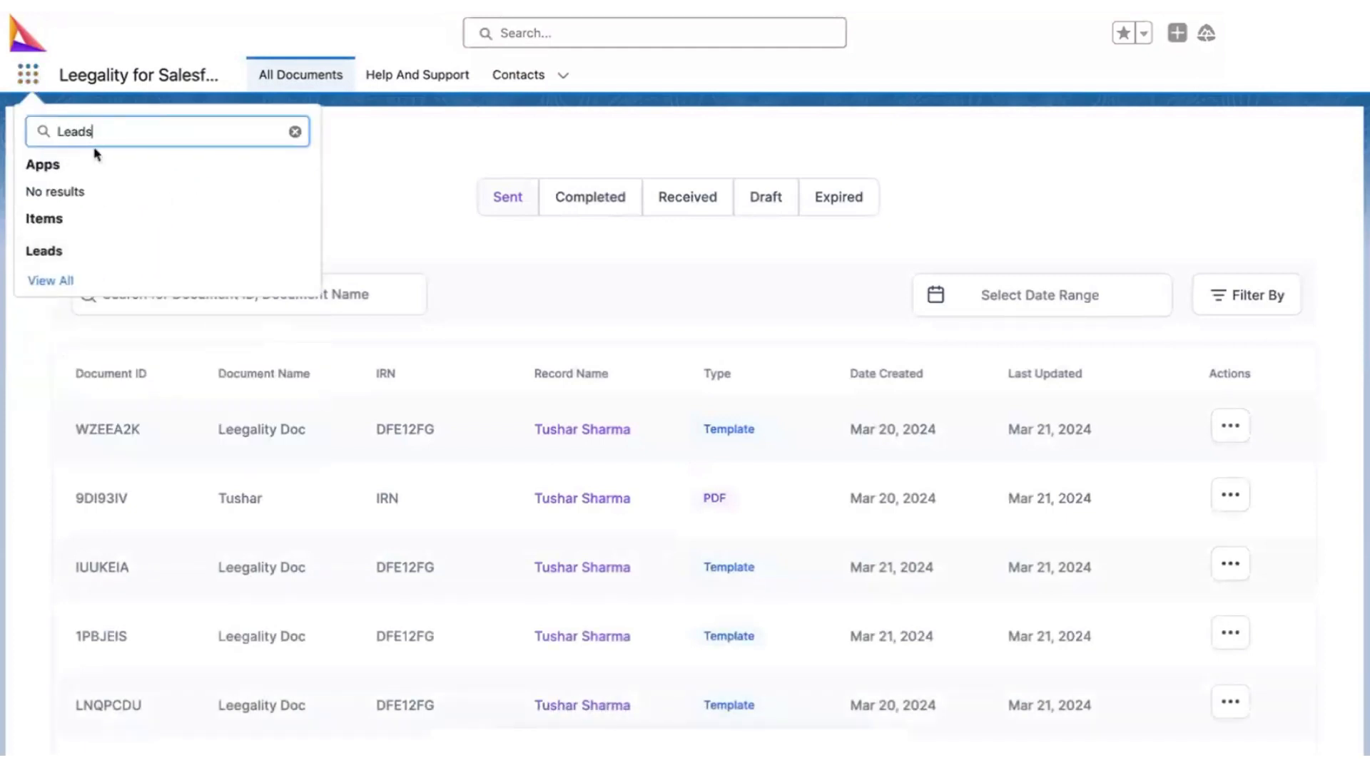
left_click(69, 253)
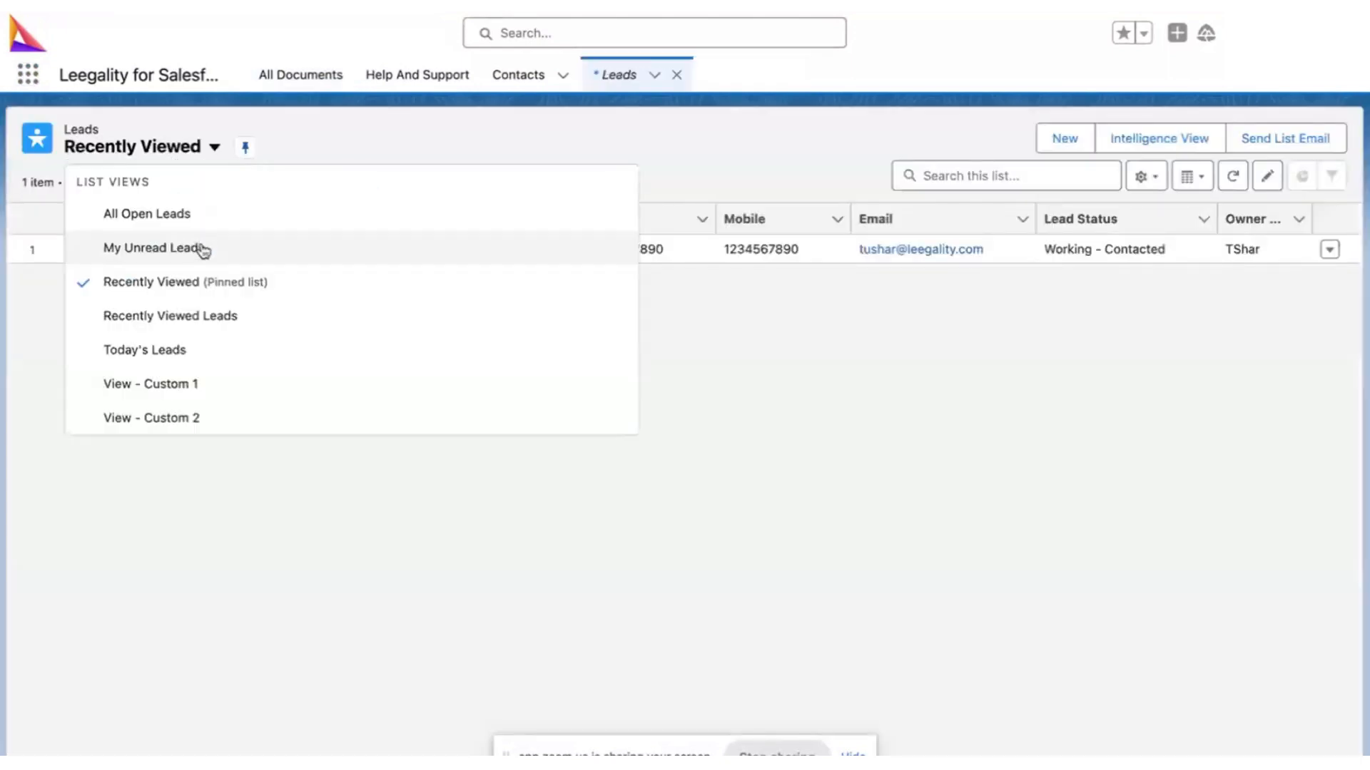
left_click(184, 227)
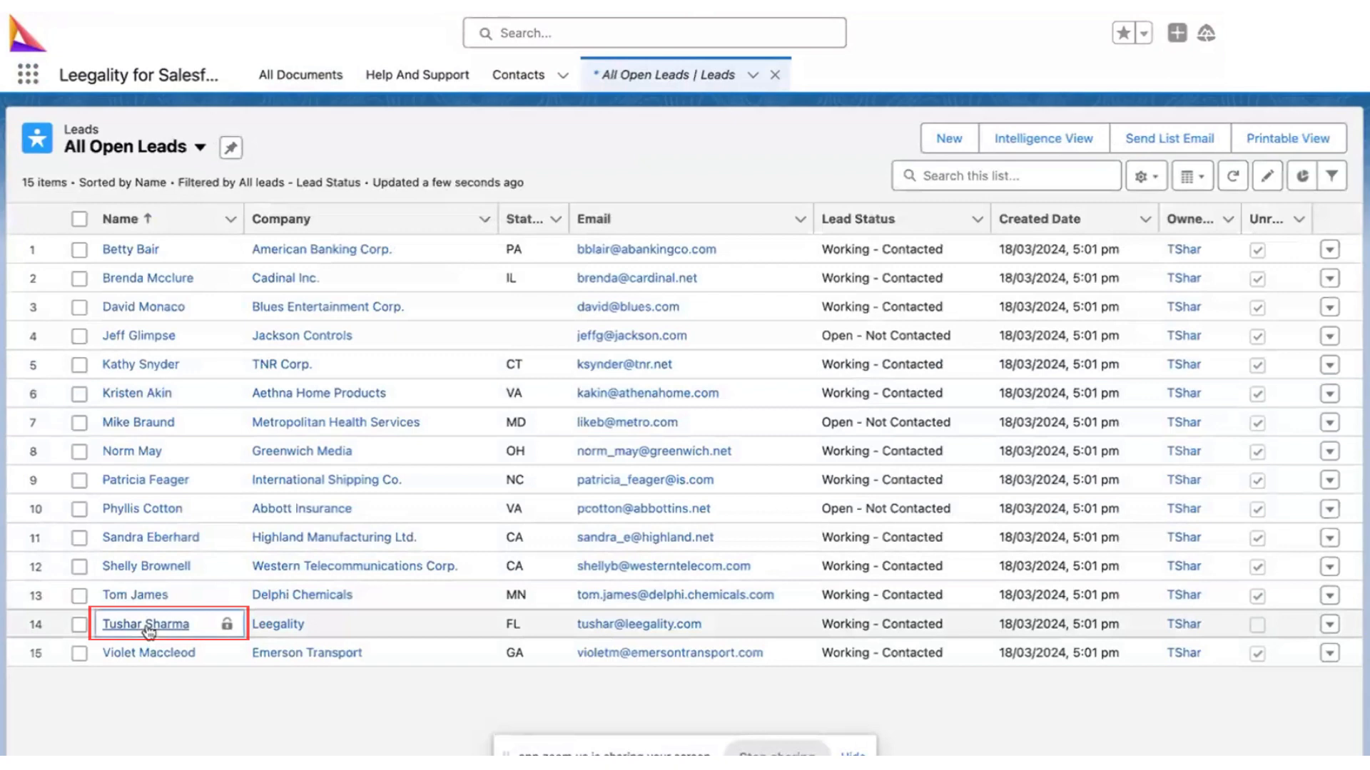
left_click(146, 625)
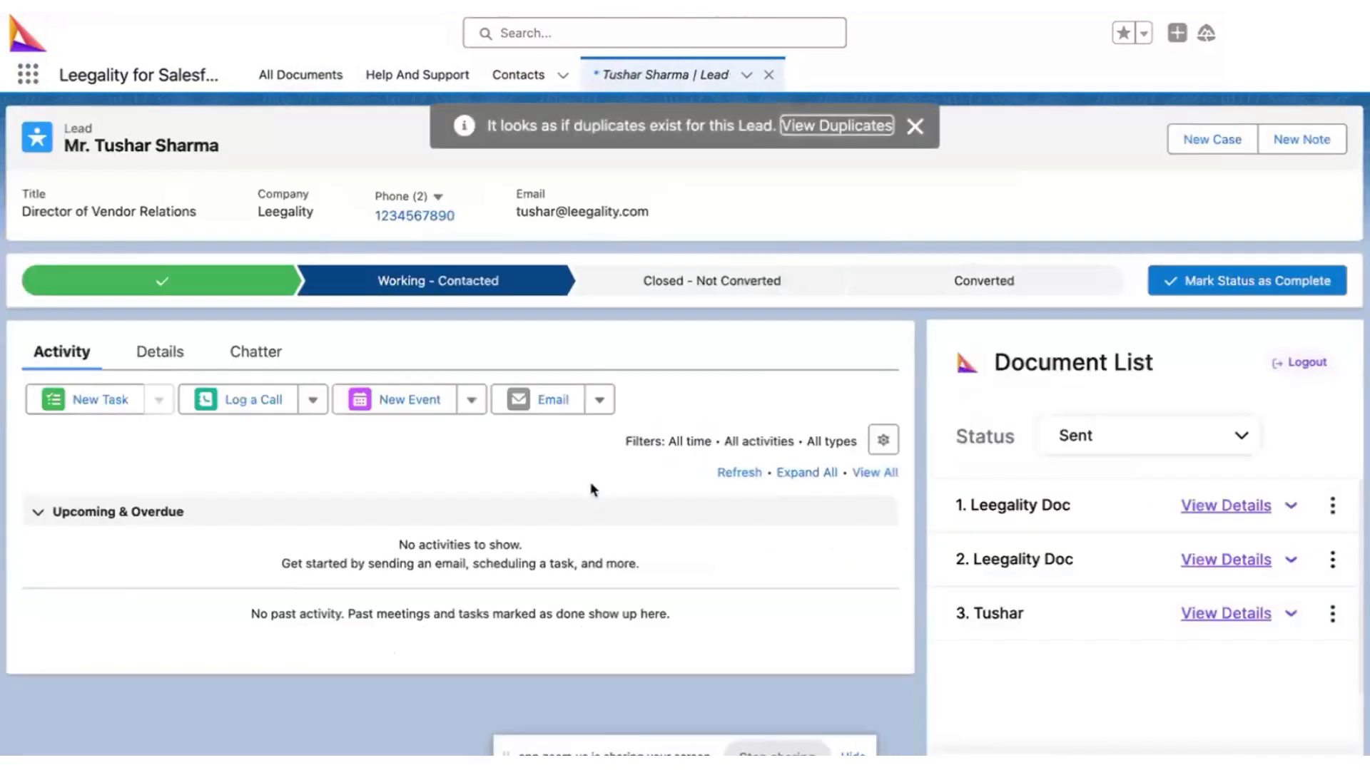
Dismiss the duplicate notice, trigger a new document from the lead and proceed with the NDA workflow
left_click(914, 127)
scroll(1113, 585, "down", 3)
left_click(1116, 594)
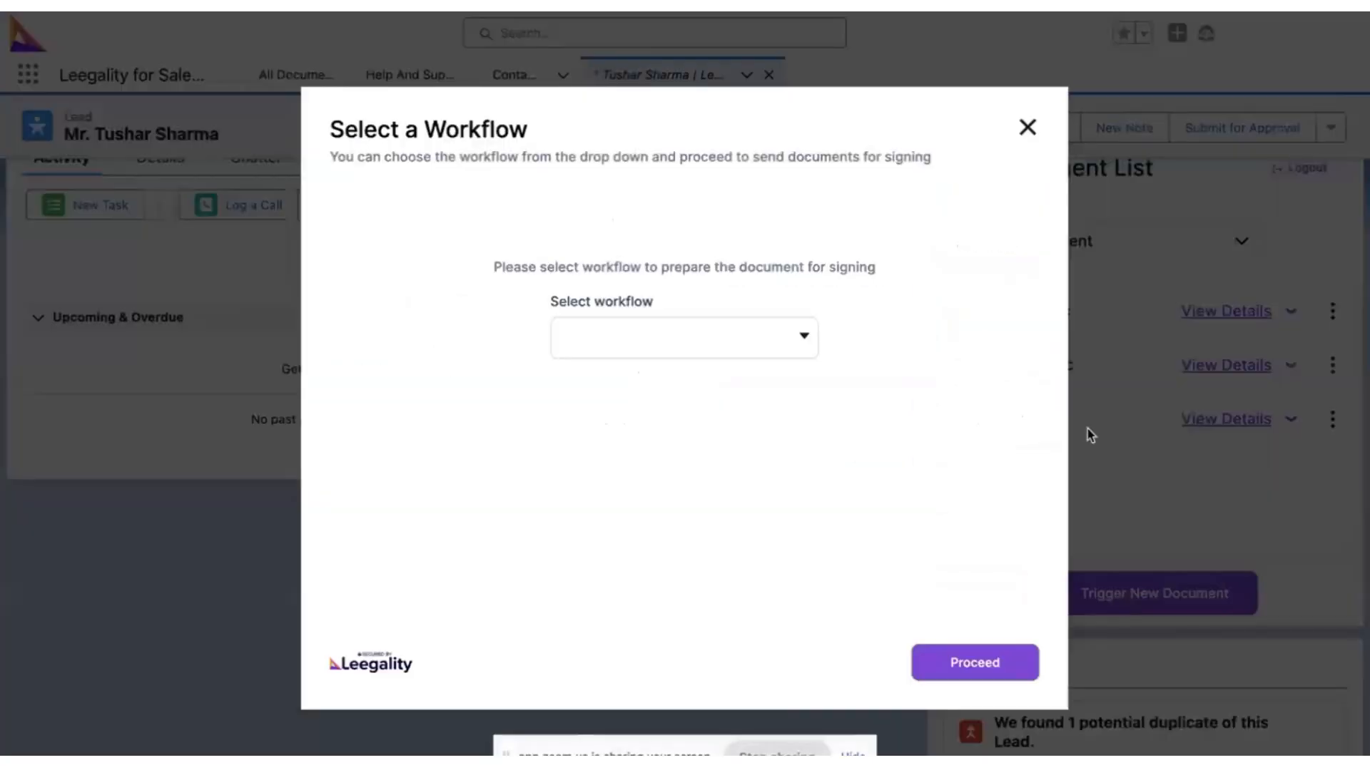
left_click(770, 338)
left_click(747, 387)
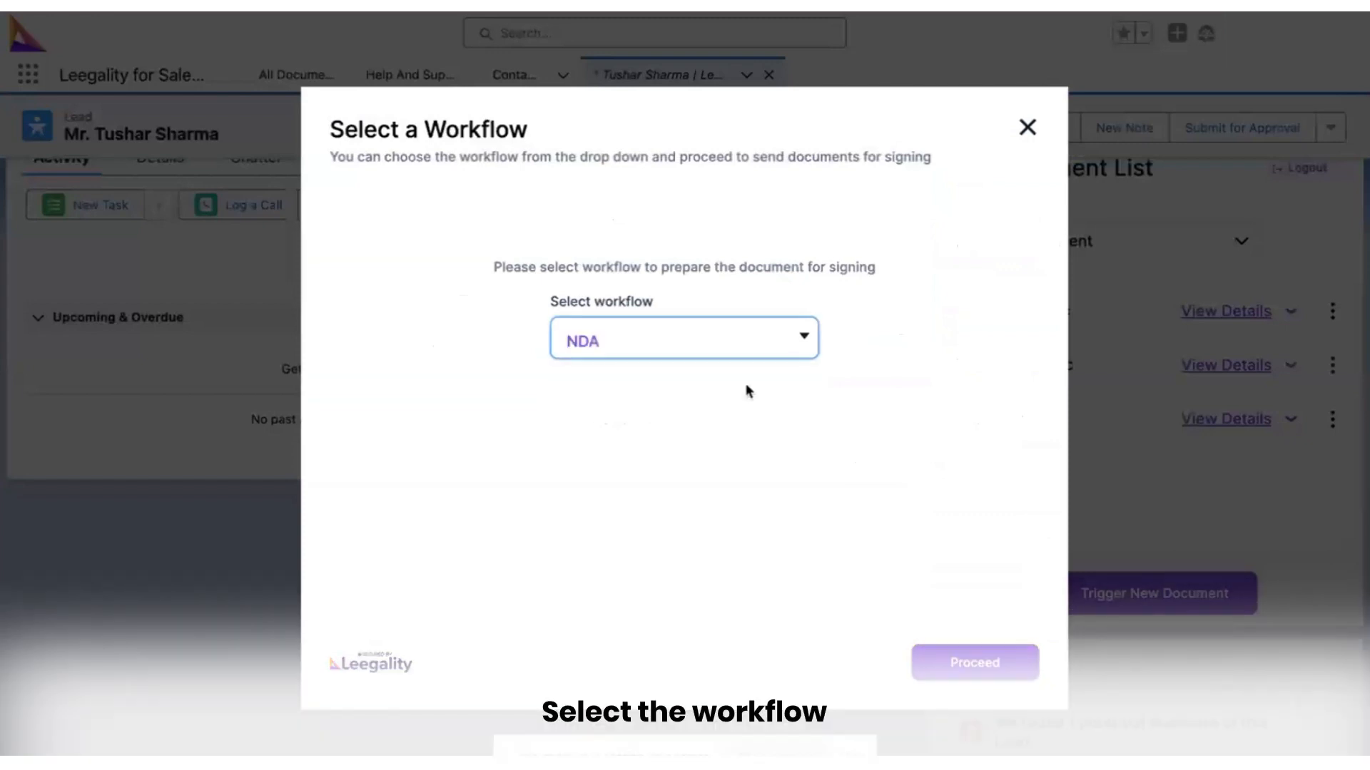
left_click(959, 665)
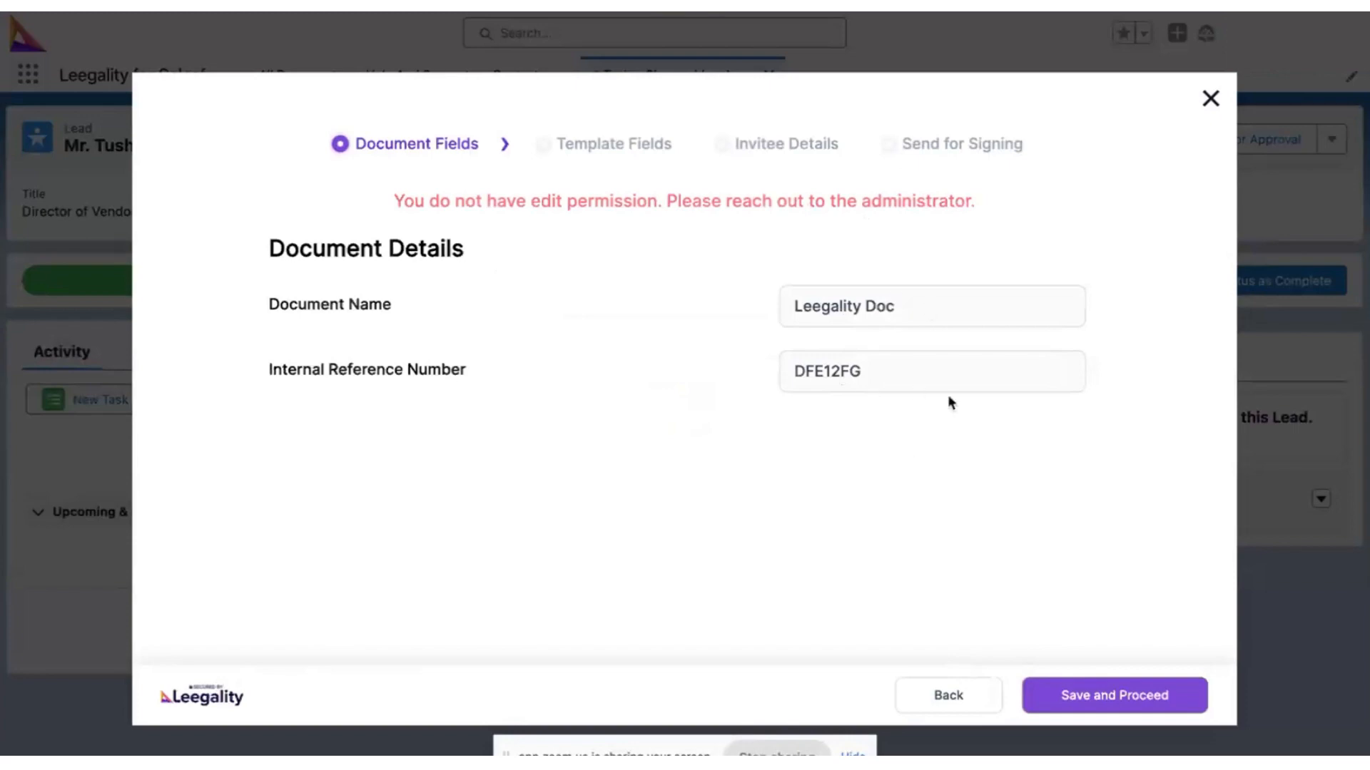
Save the document details, check the values filled into the NDA template fields and save them
left_click(1047, 686)
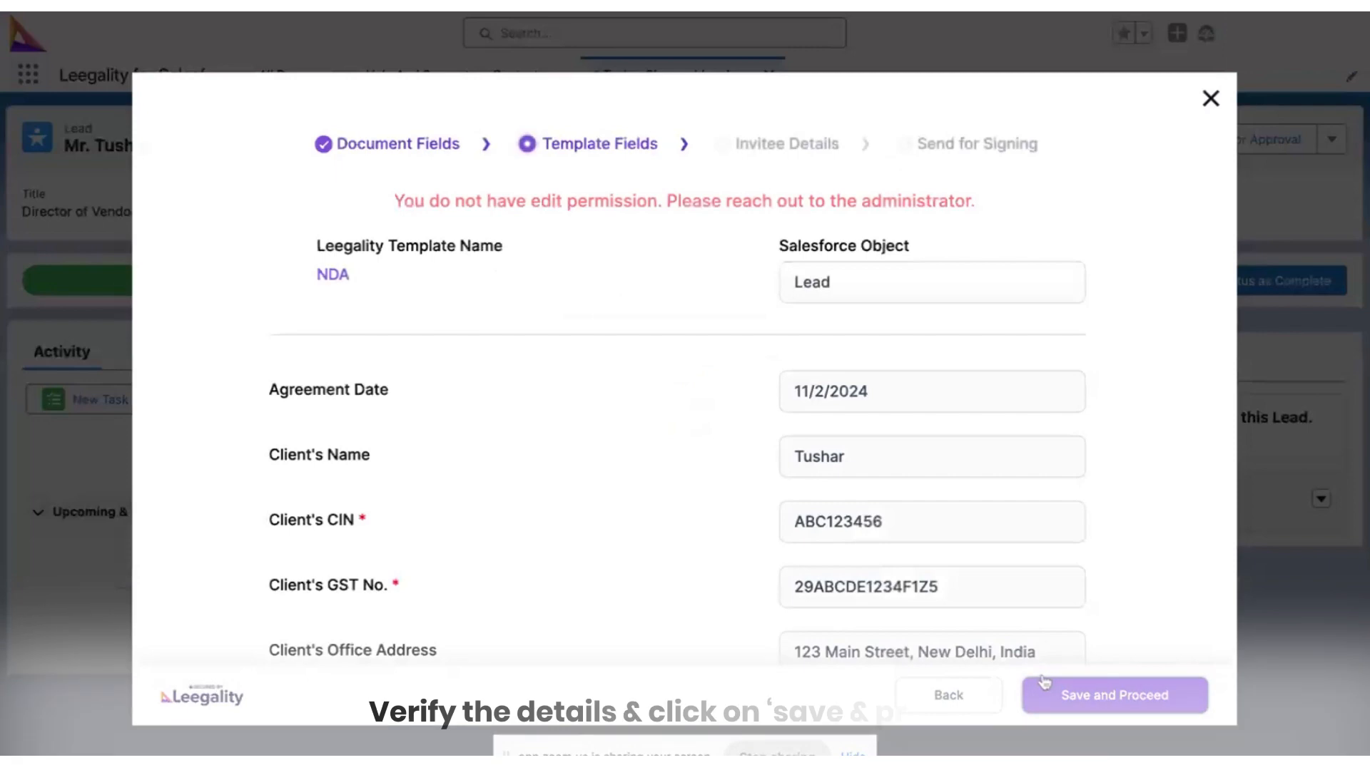
scroll(966, 524, "down", 4)
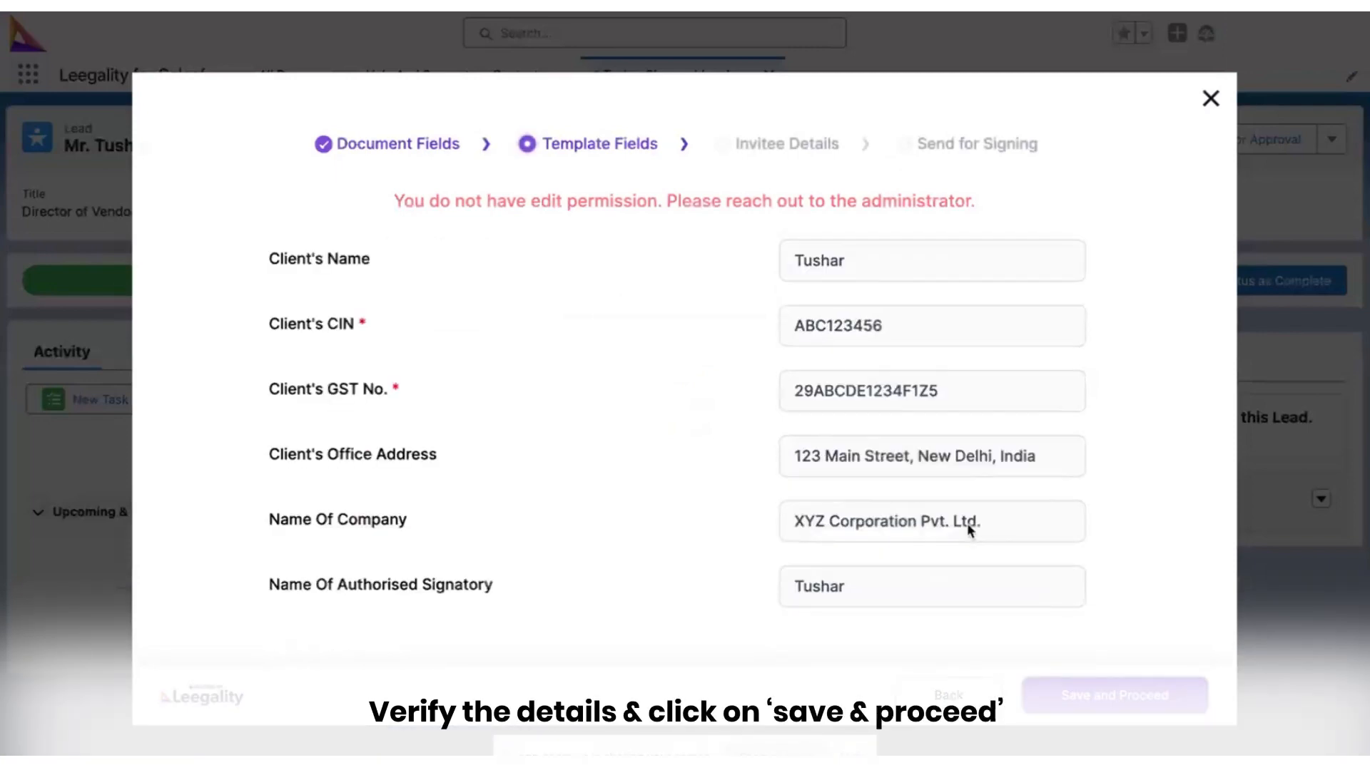
scroll(966, 524, "up", 3)
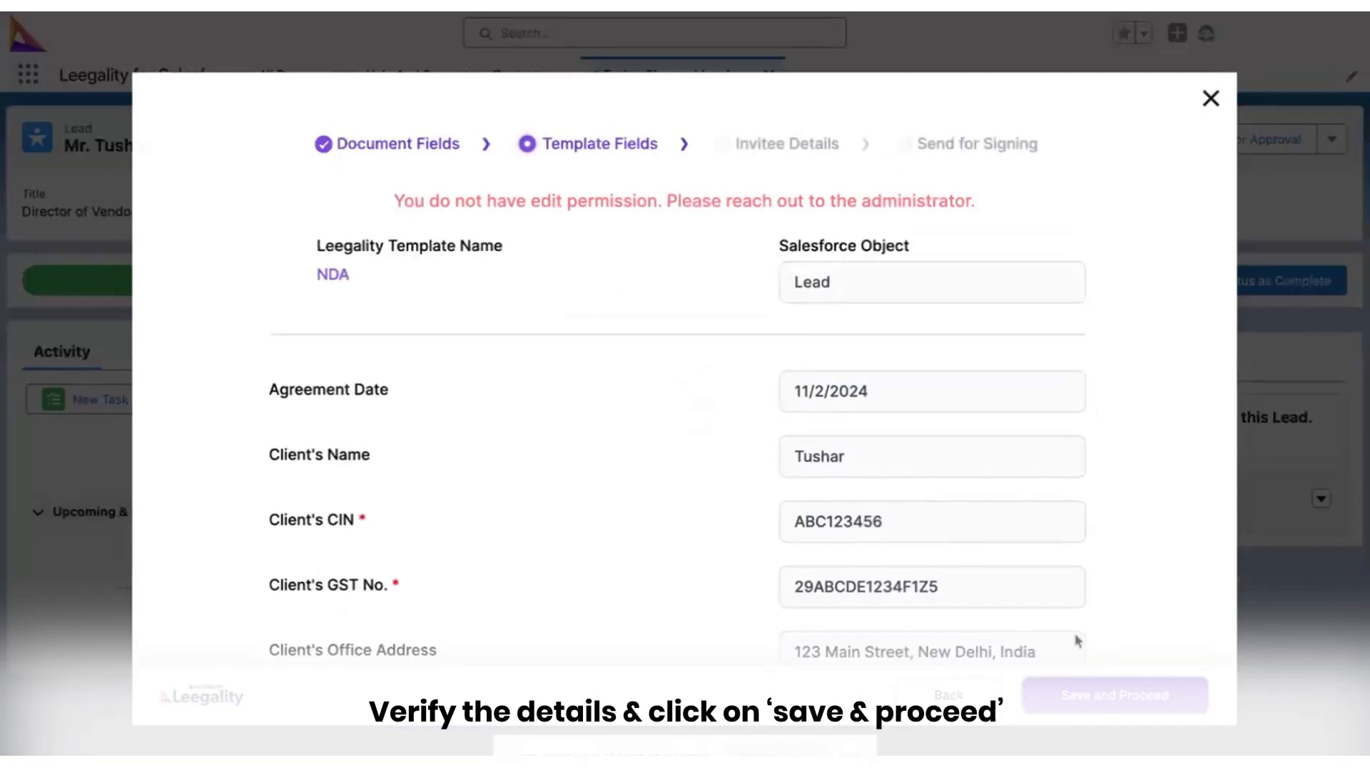
scroll(1048, 579, "down", 2)
scroll(961, 525, "down", 1)
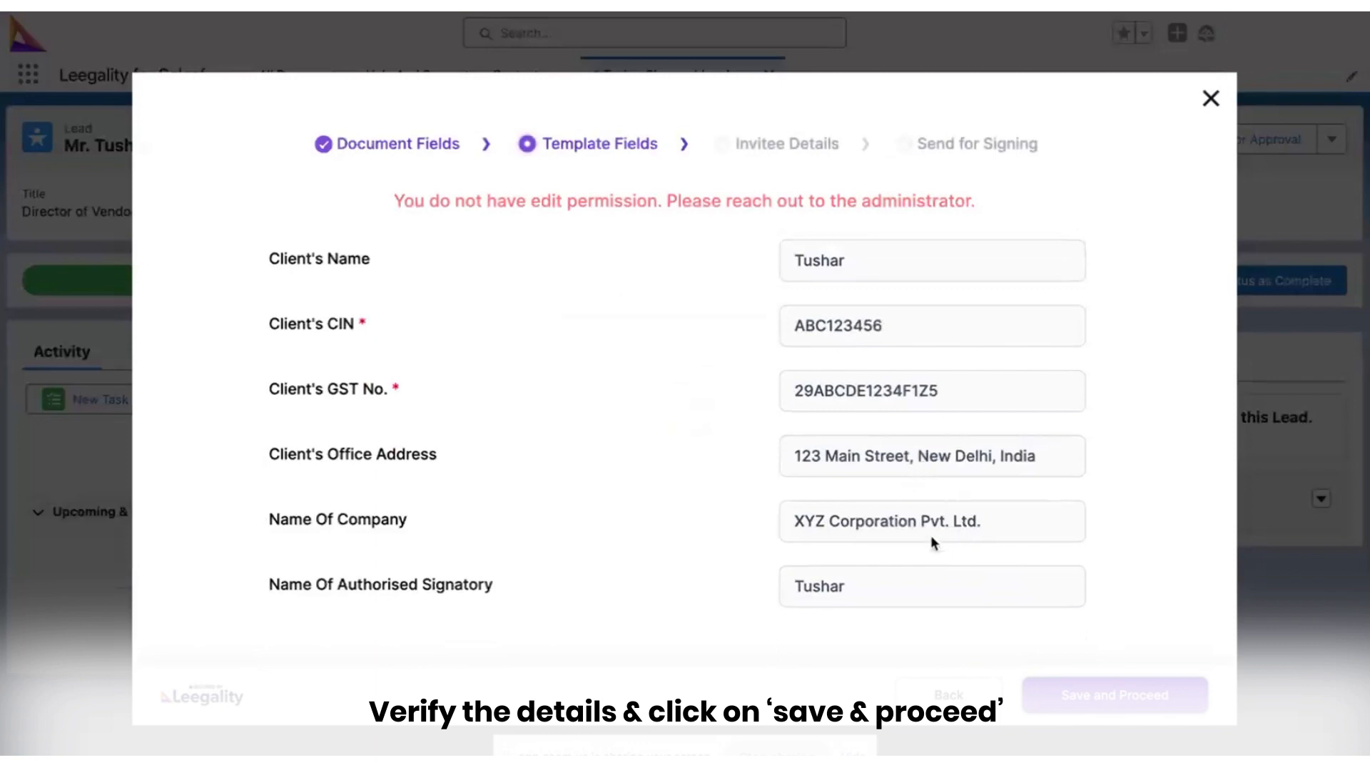
scroll(935, 540, "up", 2)
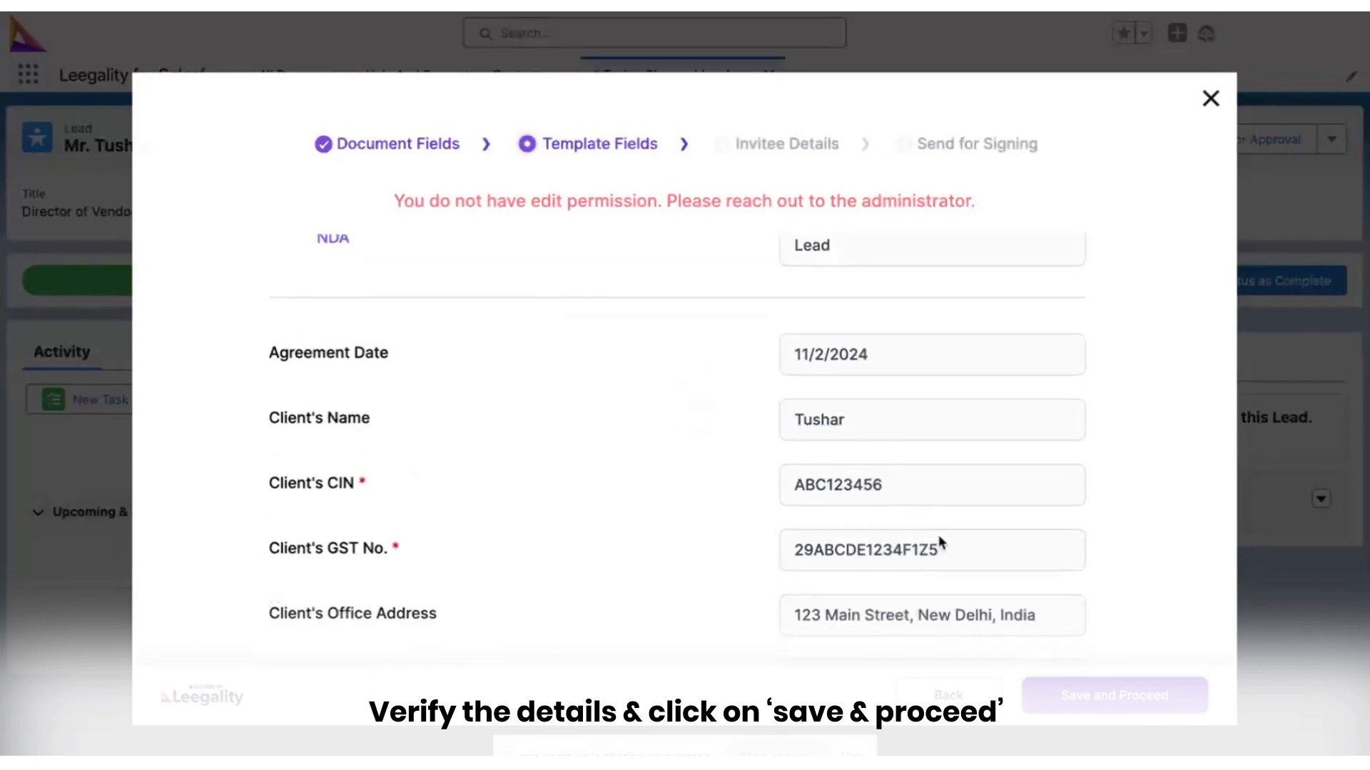
scroll(927, 499, "up", 1)
left_click(1067, 694)
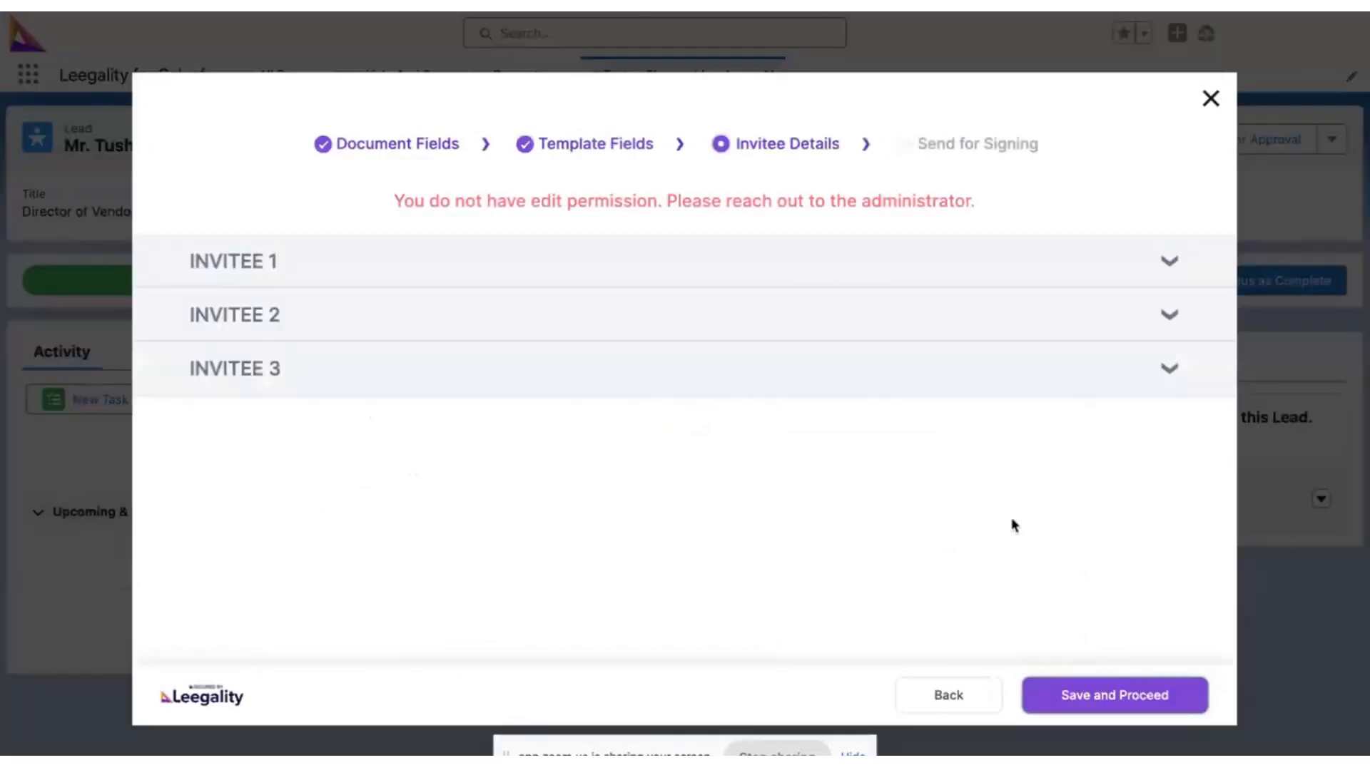
Check the contact details of Invitee 1, Invitee 2 and Invitee 3 for this document and save them
left_click(977, 285)
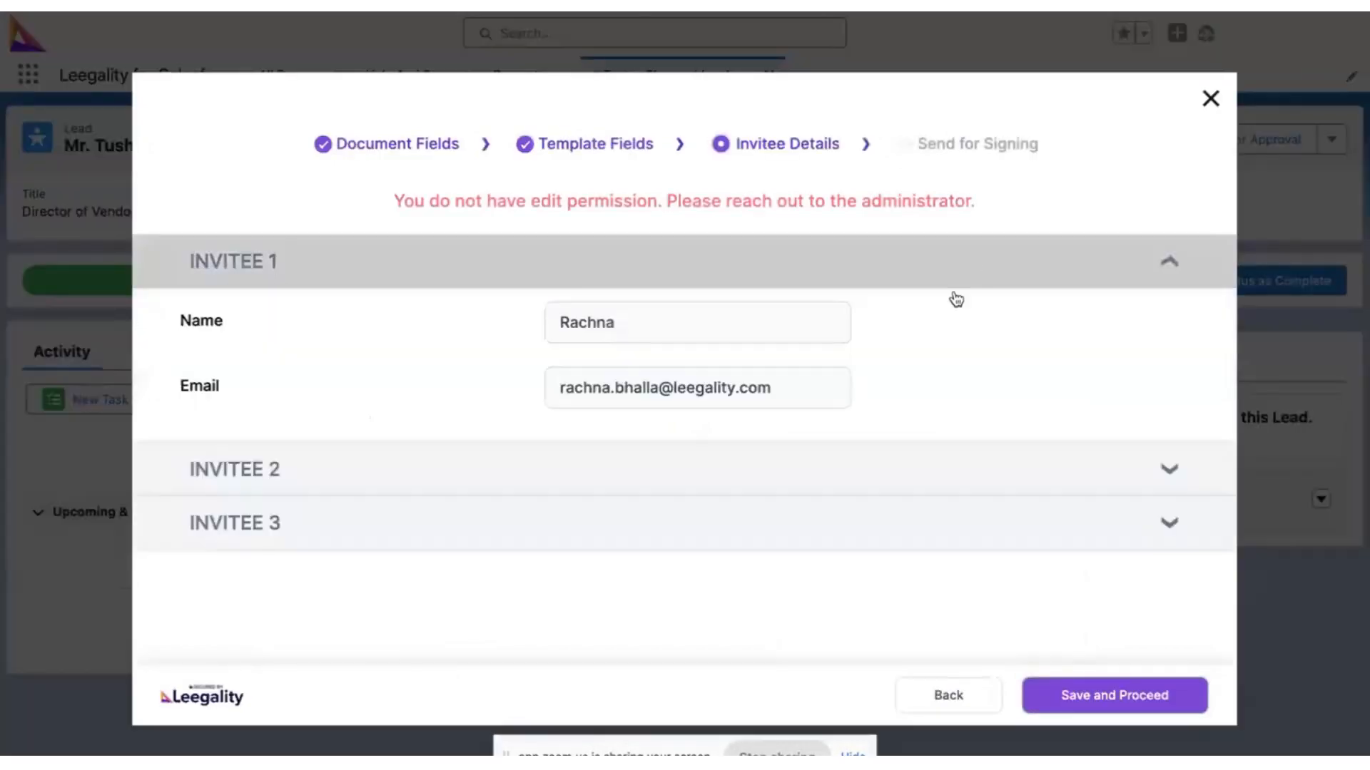
left_click(893, 461)
left_click(866, 523)
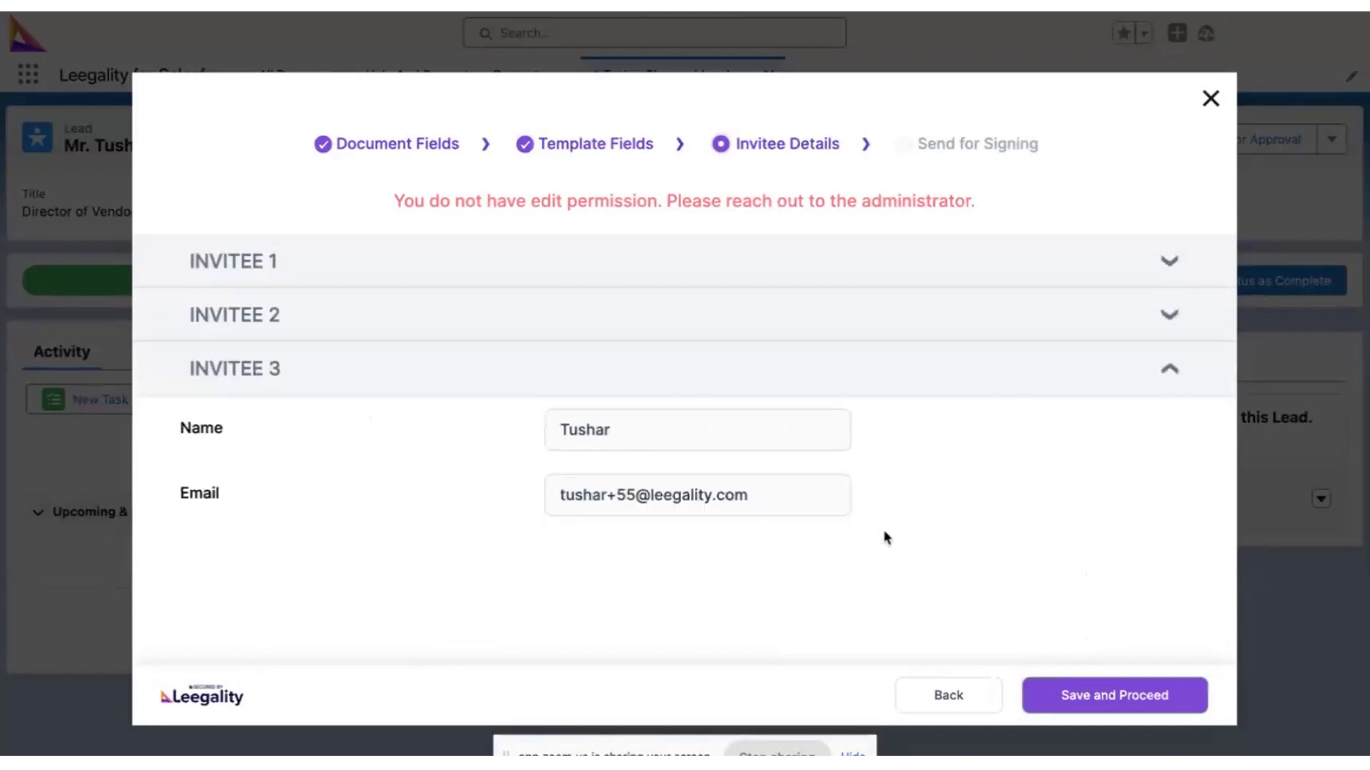
left_click(926, 261)
left_click(859, 478)
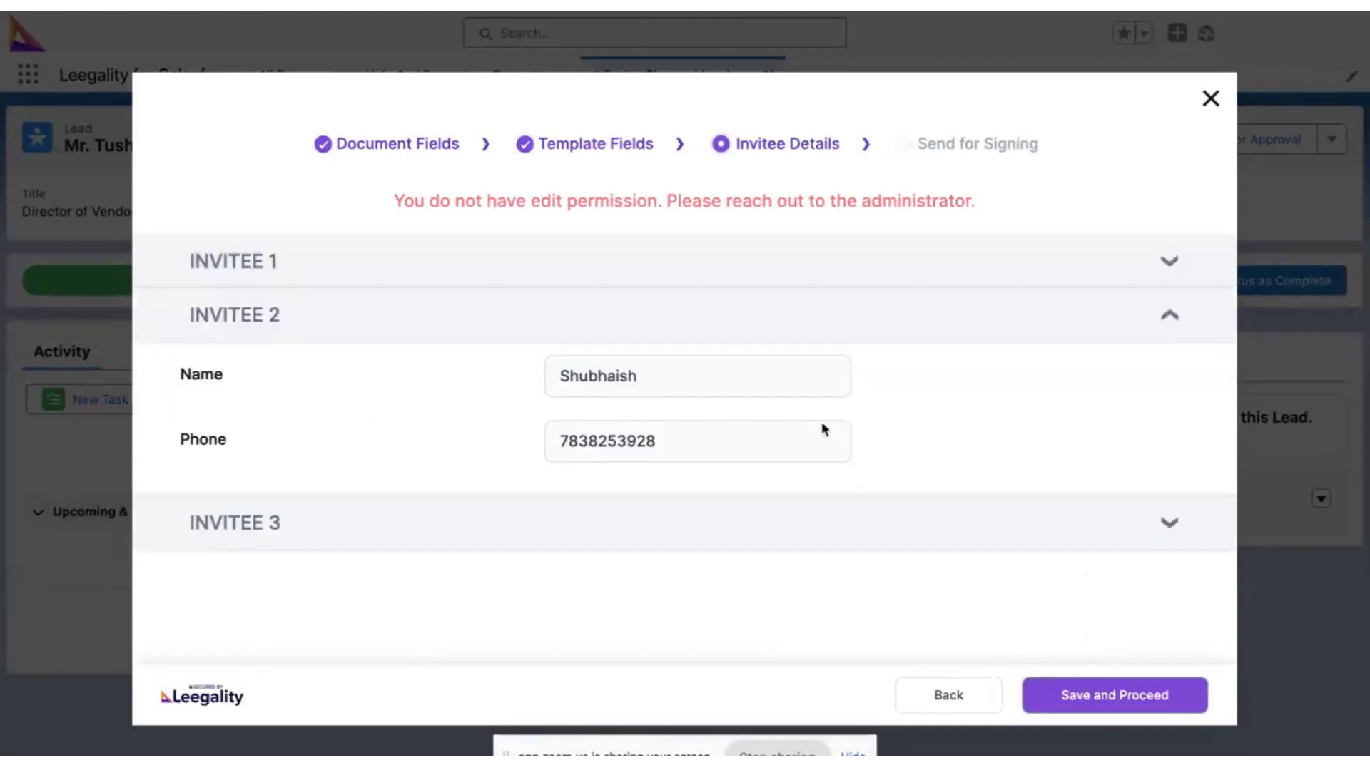
left_click(871, 512)
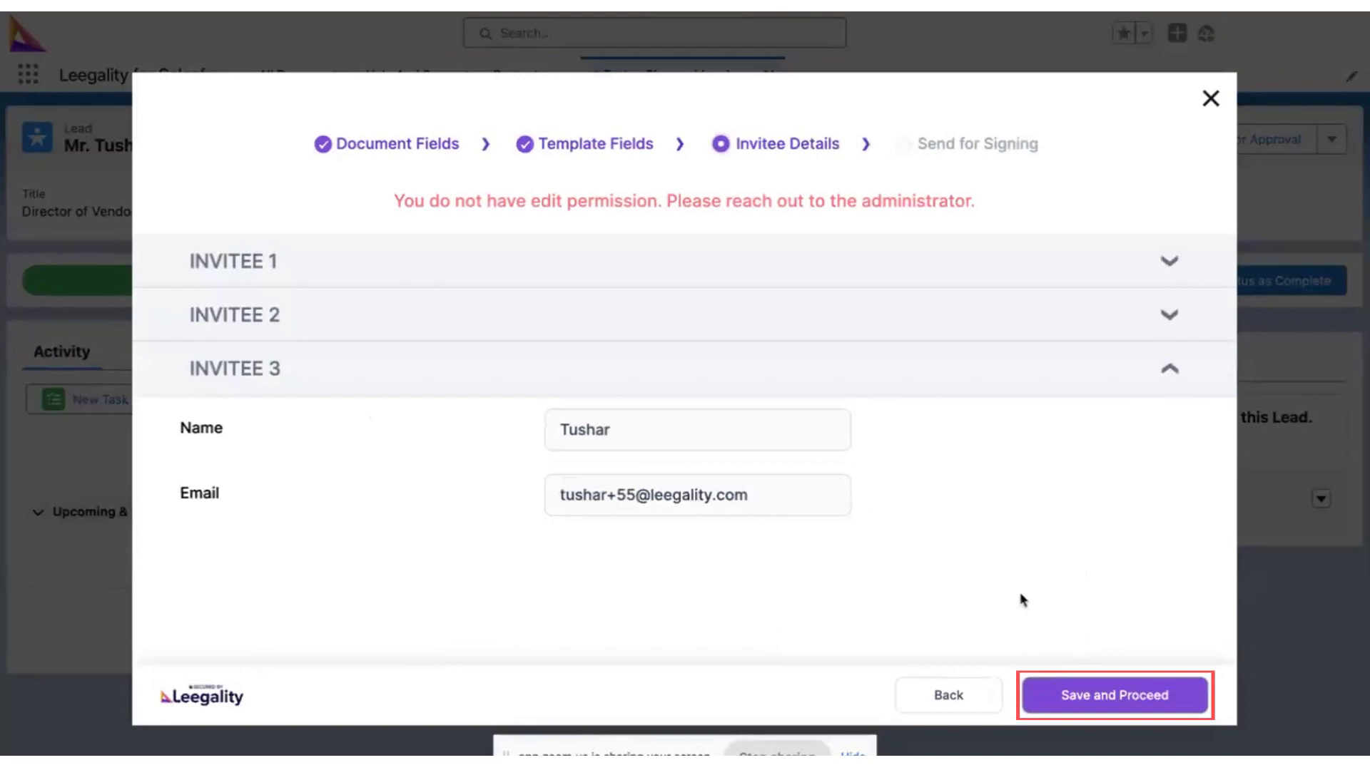
left_click(1085, 696)
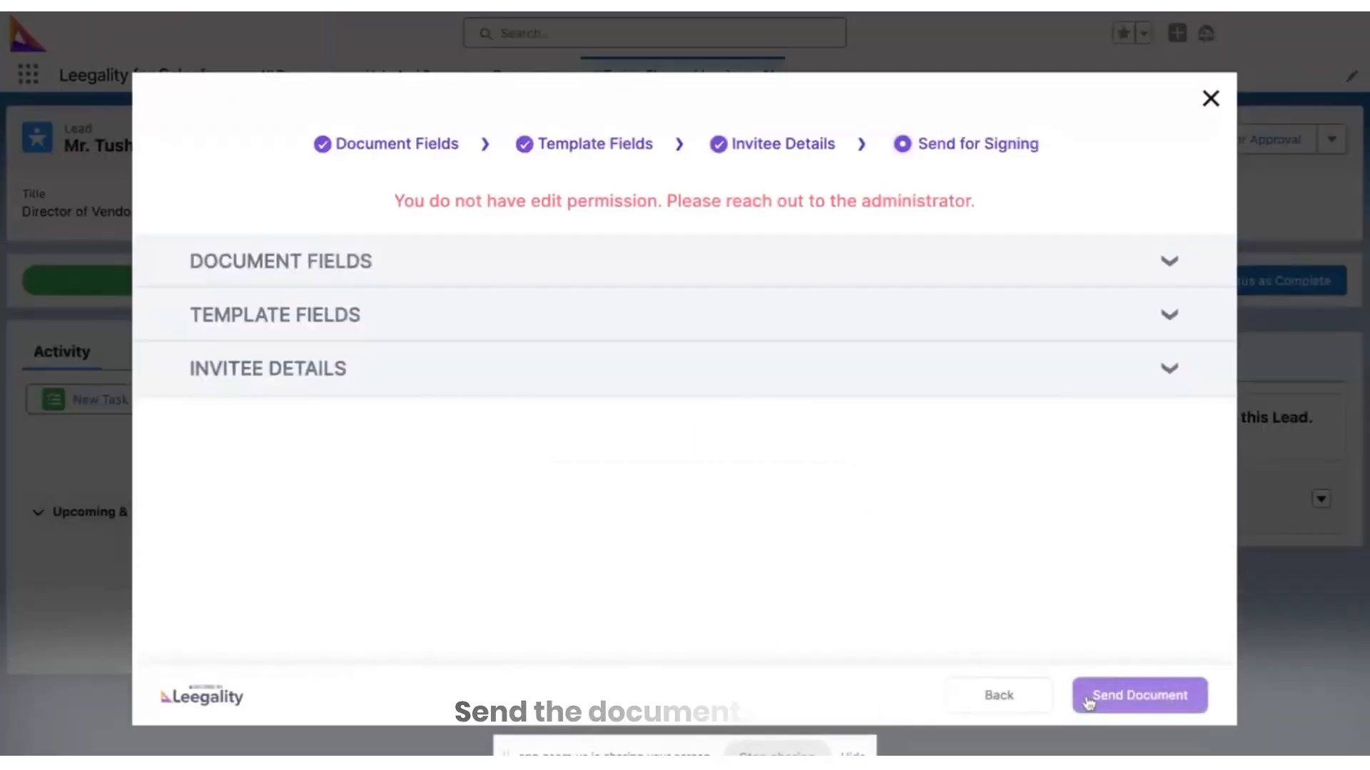
Send the NDA document for signing and view the sent document's details
left_click(1115, 698)
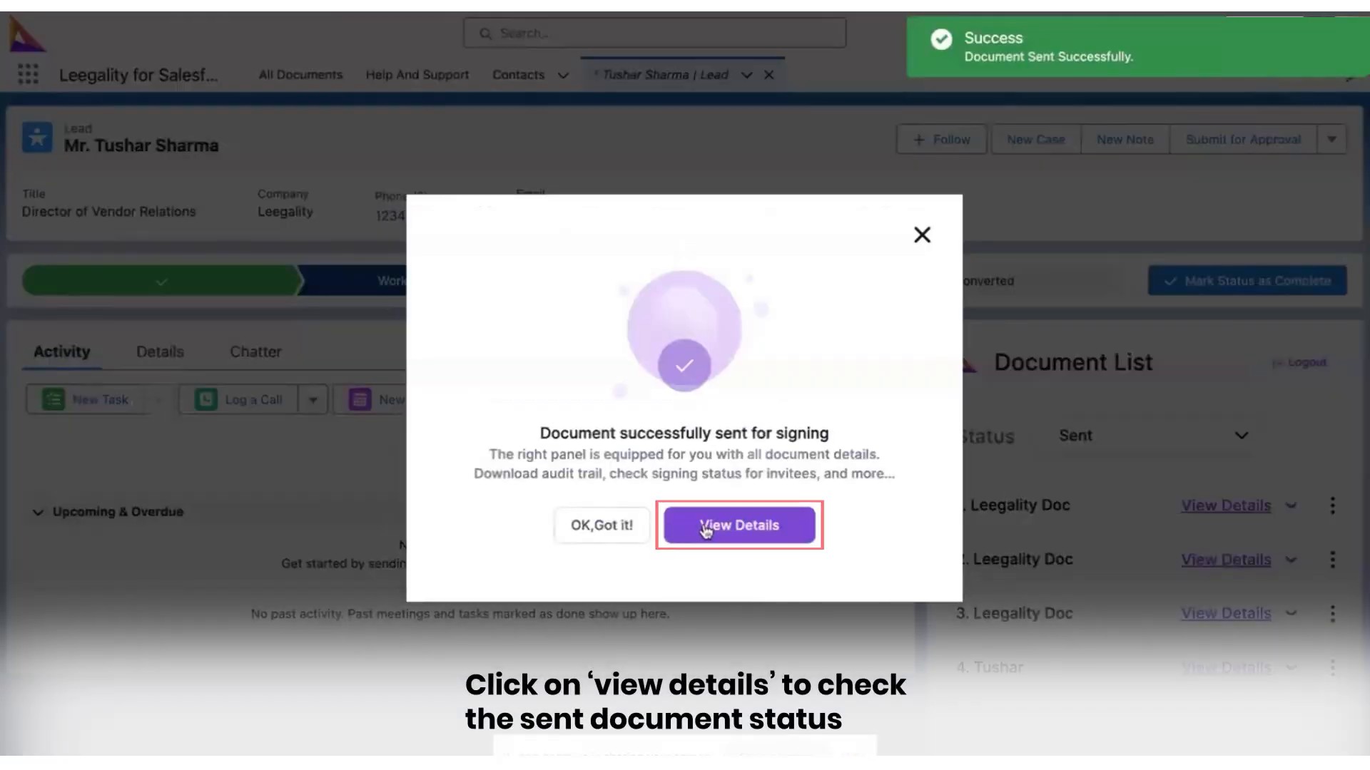
left_click(704, 528)
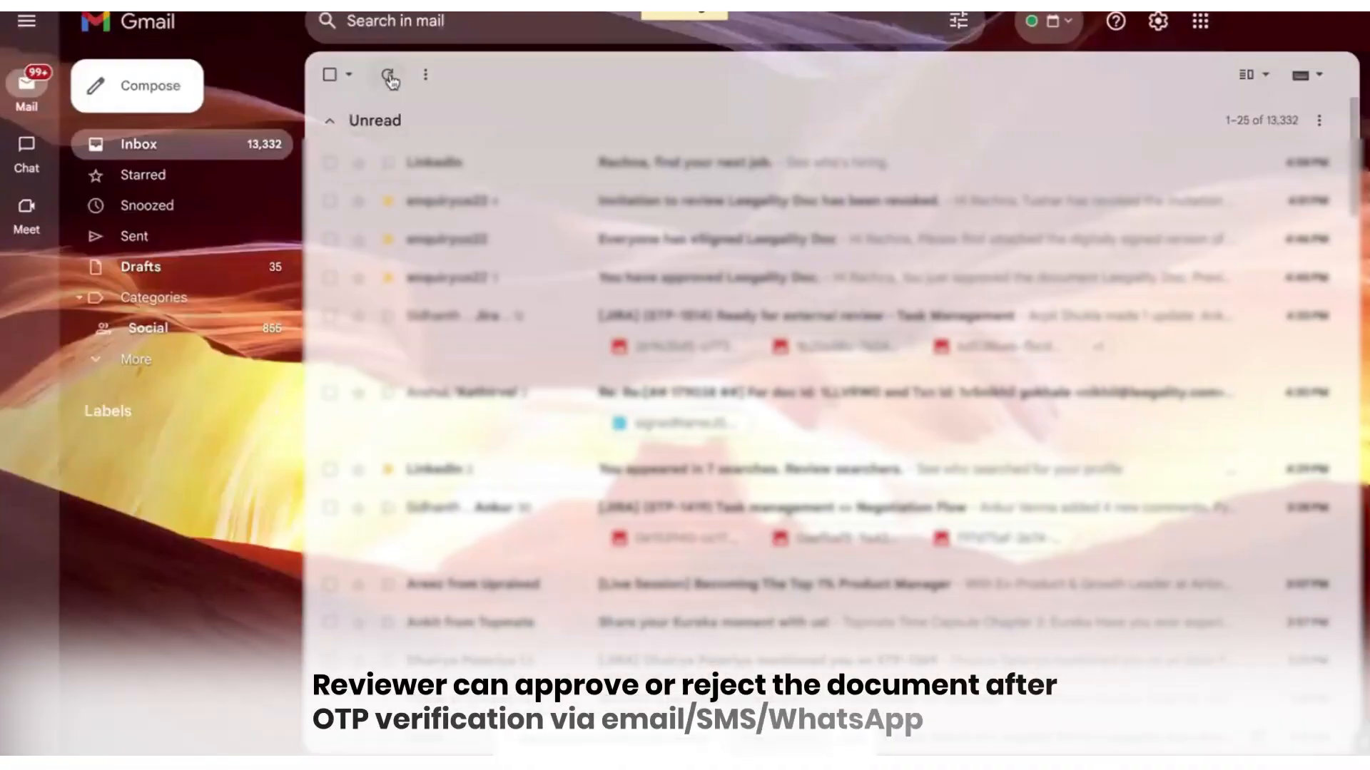
Switch to the reviewer's Gmail, open the document from the review invitation, read through it and proceed to identity confirmation
left_click(614, 193)
left_click(831, 508)
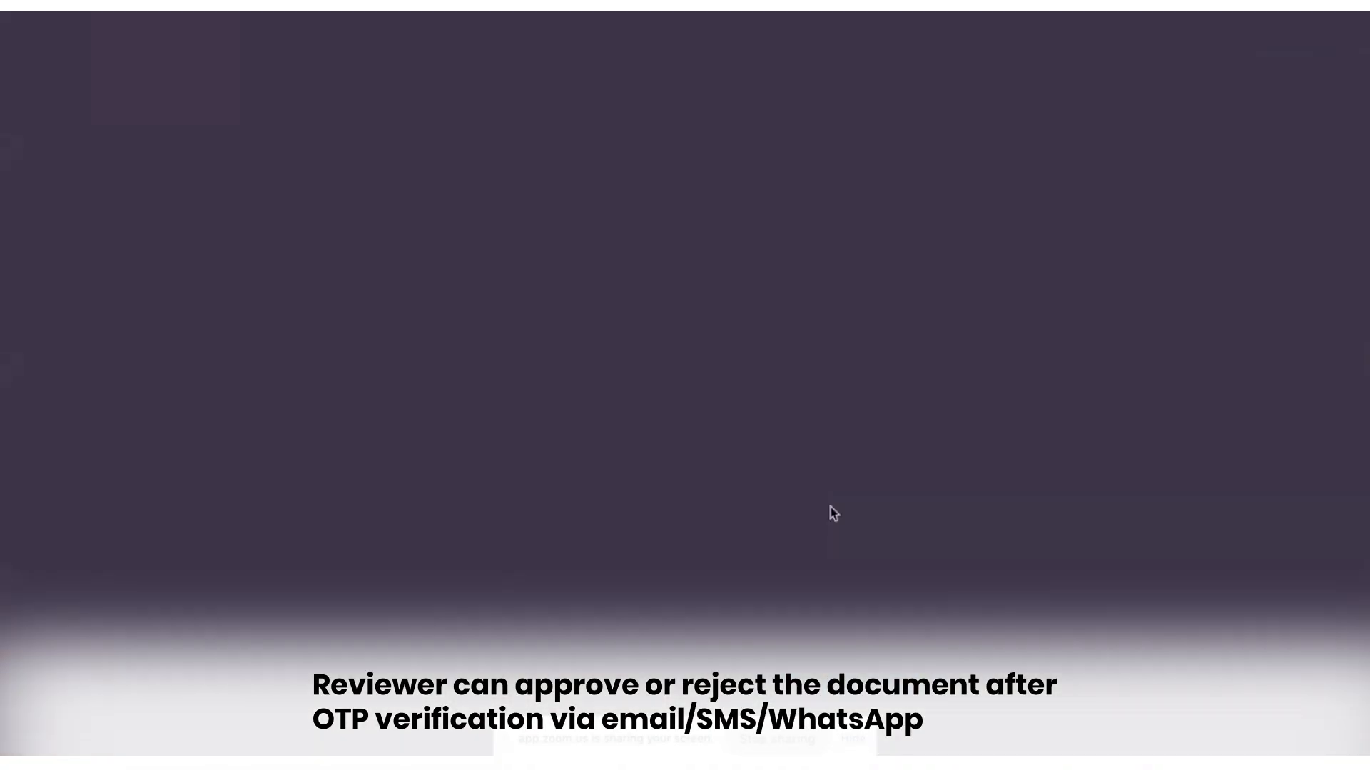
scroll(802, 393, "down", 20)
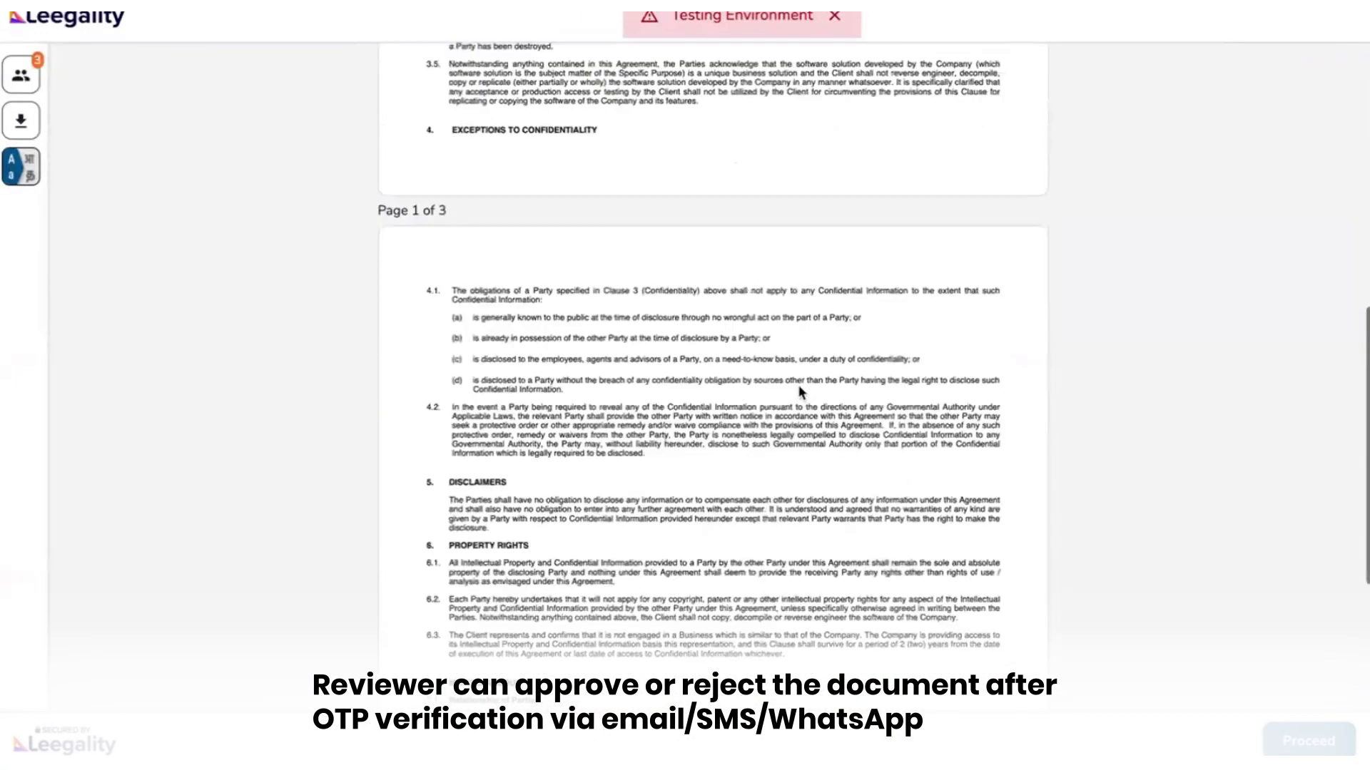
left_click(1318, 747)
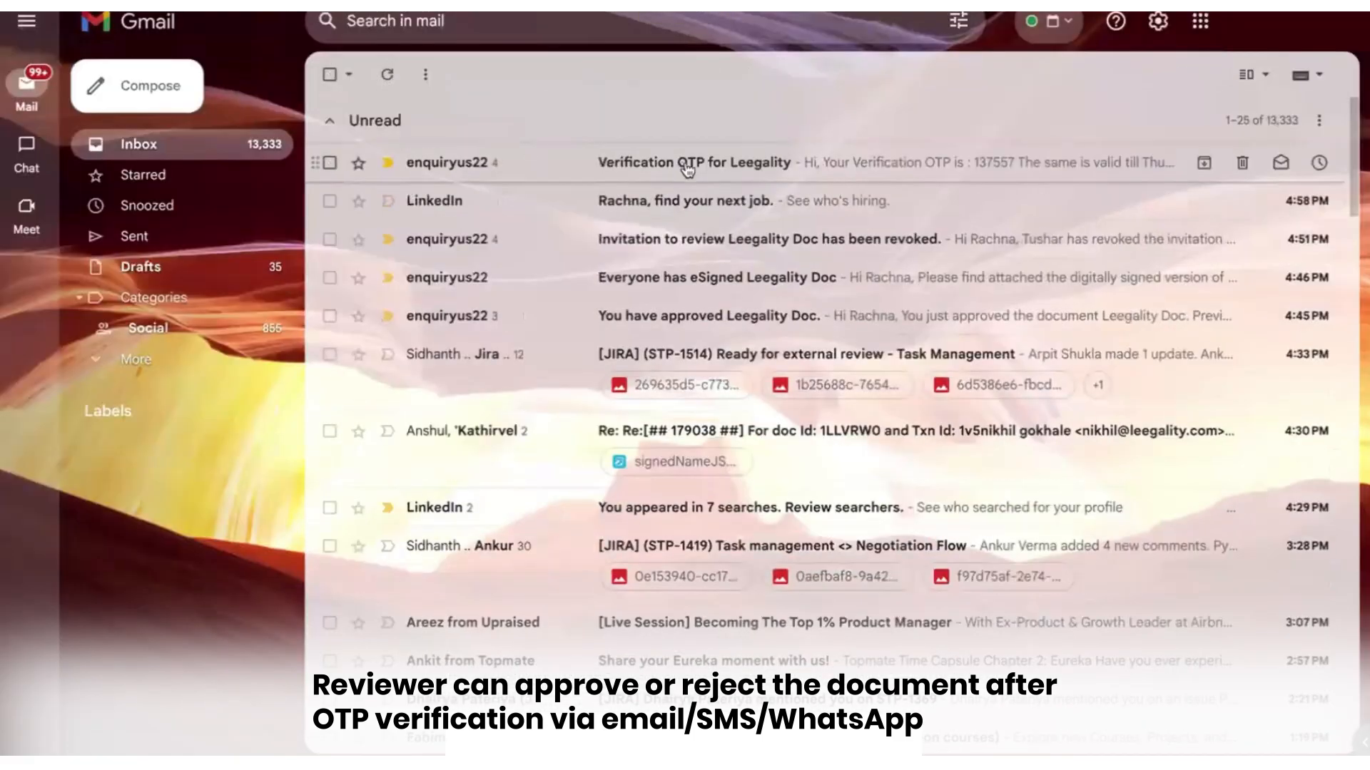
Copy the verification OTP from the Leegality e-mail and paste it into the OTP field to confirm the reviewer's identity
left_click(687, 163)
double_click(788, 508)
key("ctrl+c")
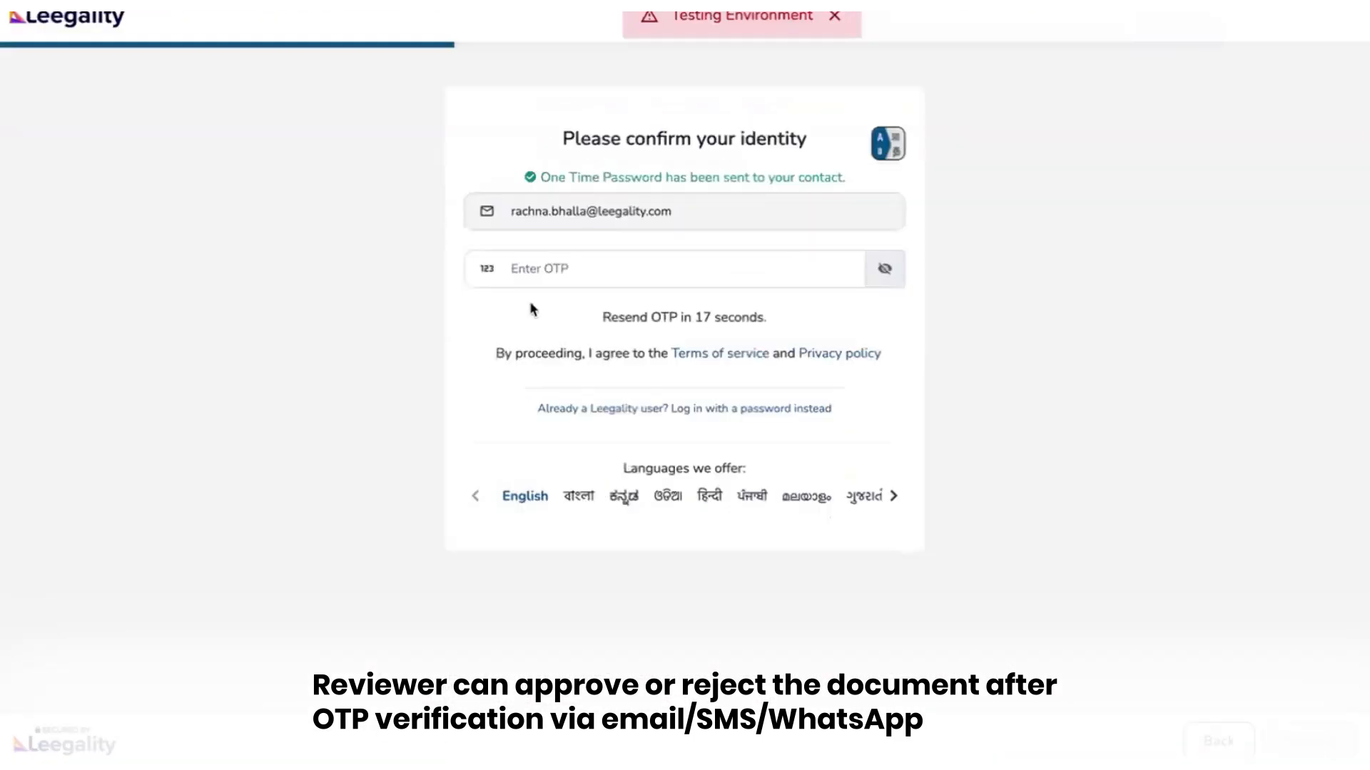
left_click(529, 270)
key("ctrl+v")
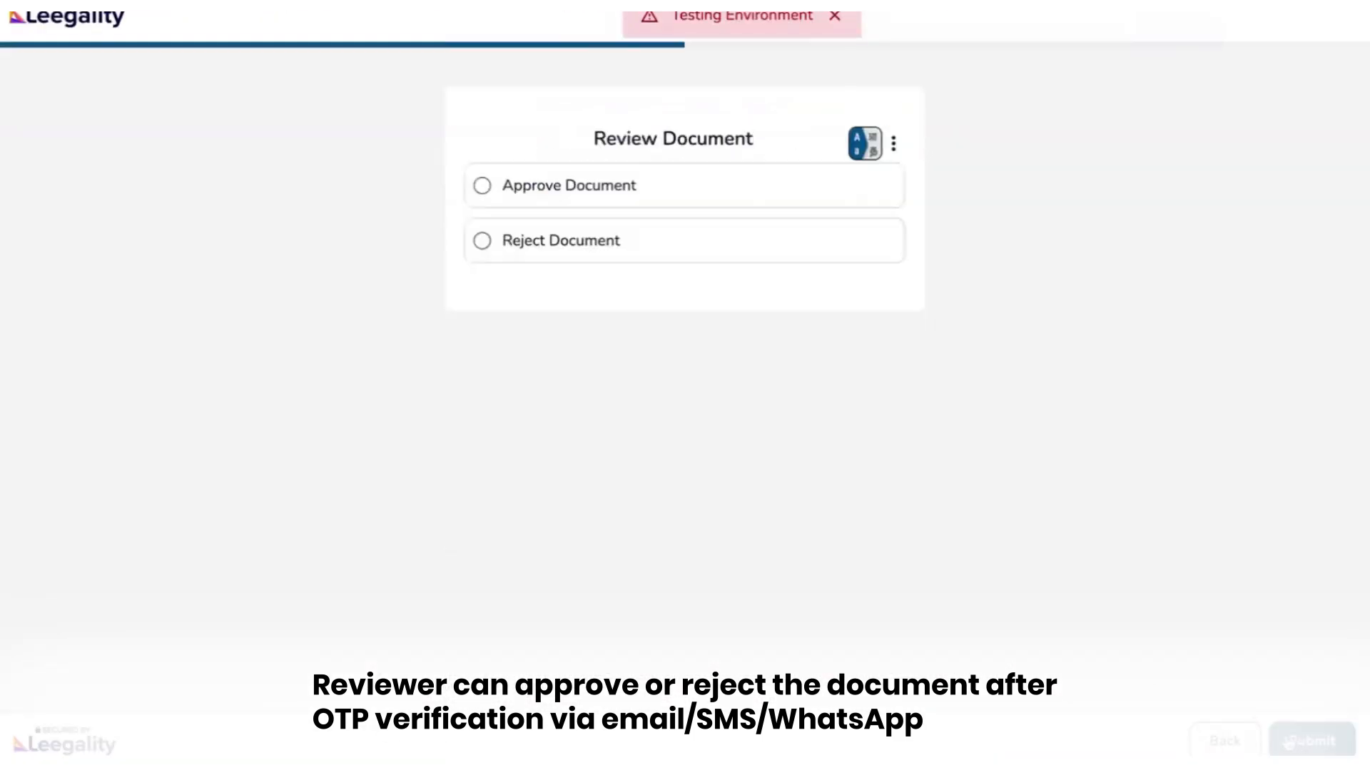
Submit the review as Approve Document and view the reviewer's details in the Salesforce document details
left_click(482, 185)
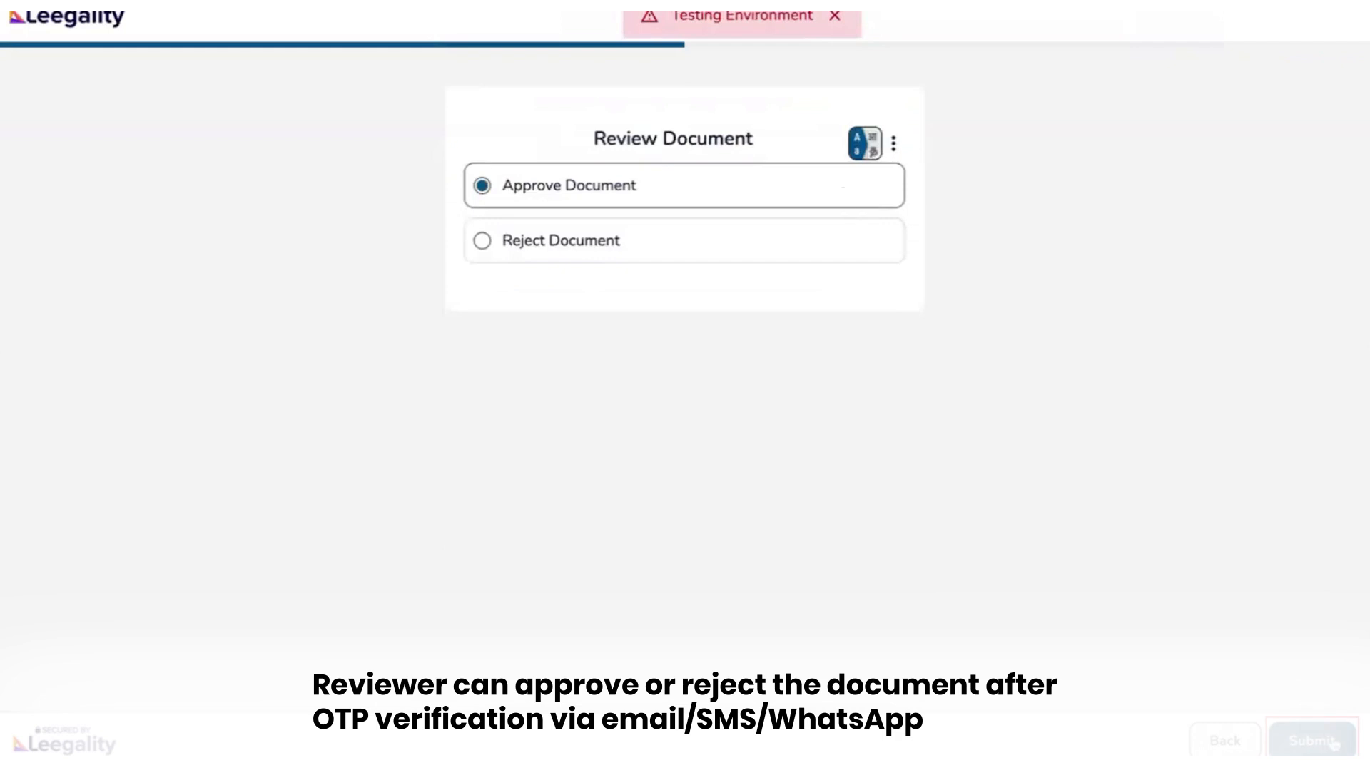
left_click(758, 734)
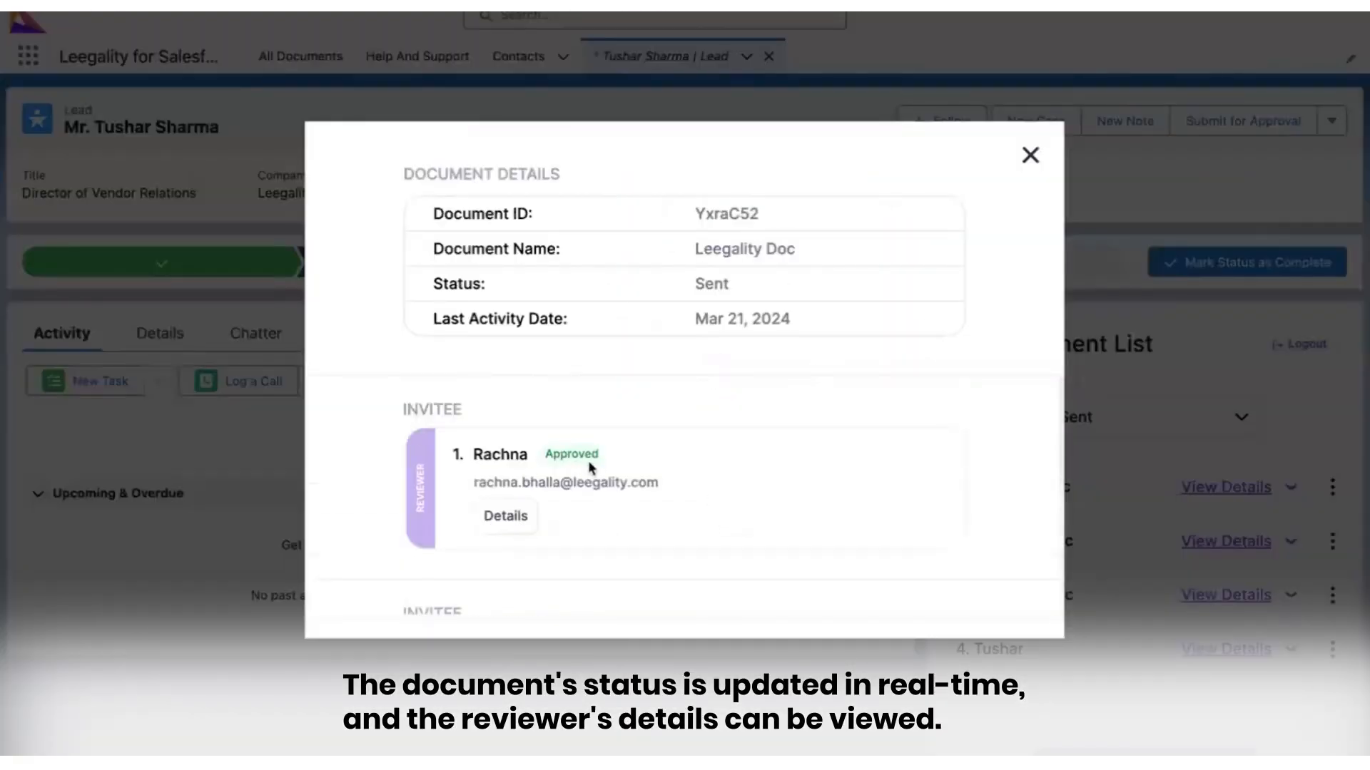
left_click(508, 521)
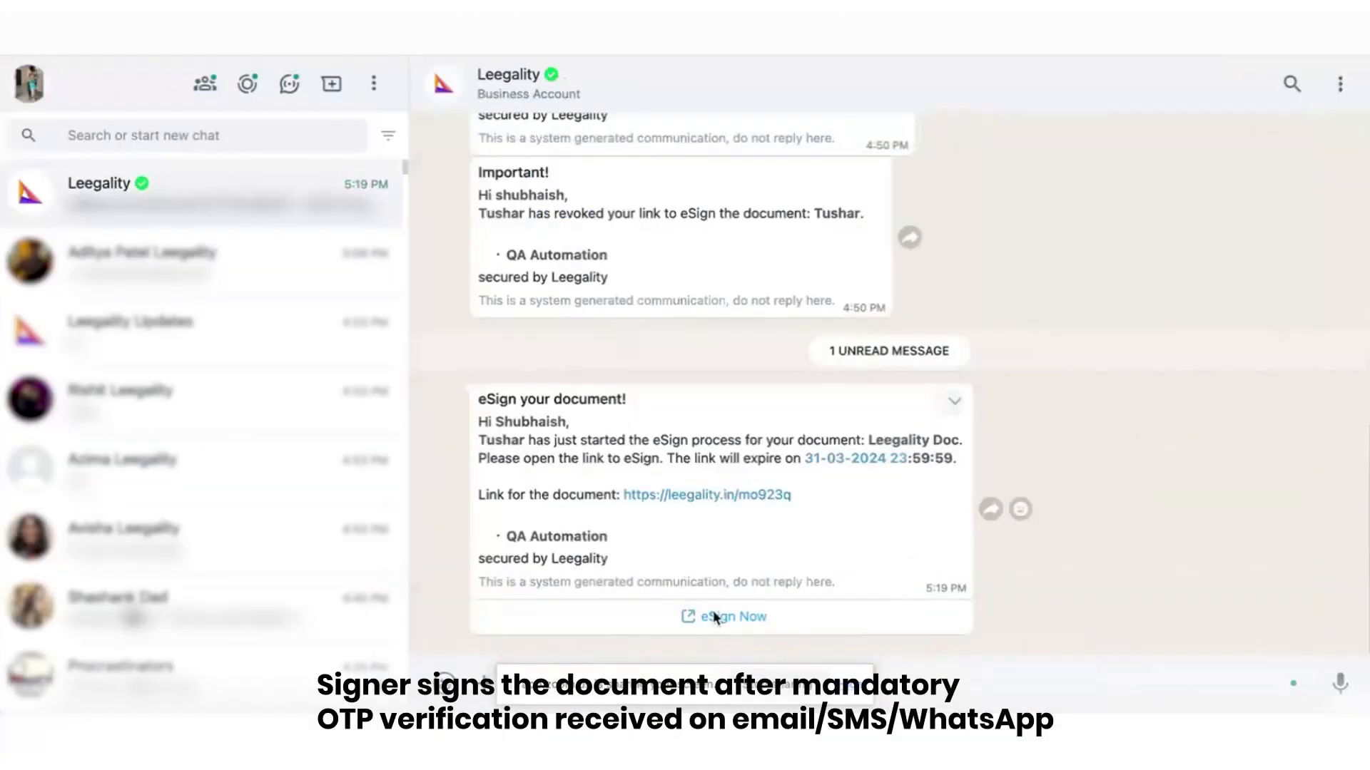
Open the eSign link from Leegality's WhatsApp message and proceed with signing the non-disclosure agreement without changing the language
left_click(713, 612)
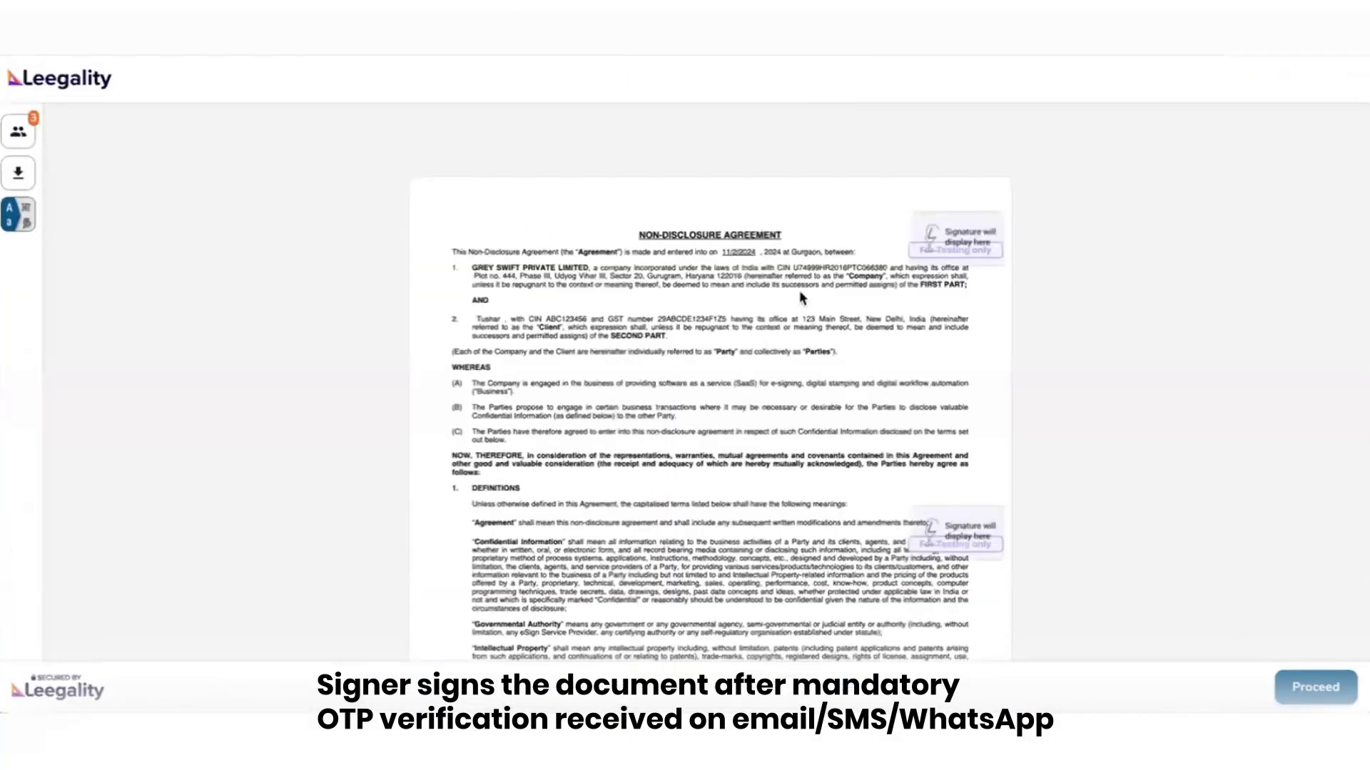
left_click(18, 214)
left_click(878, 148)
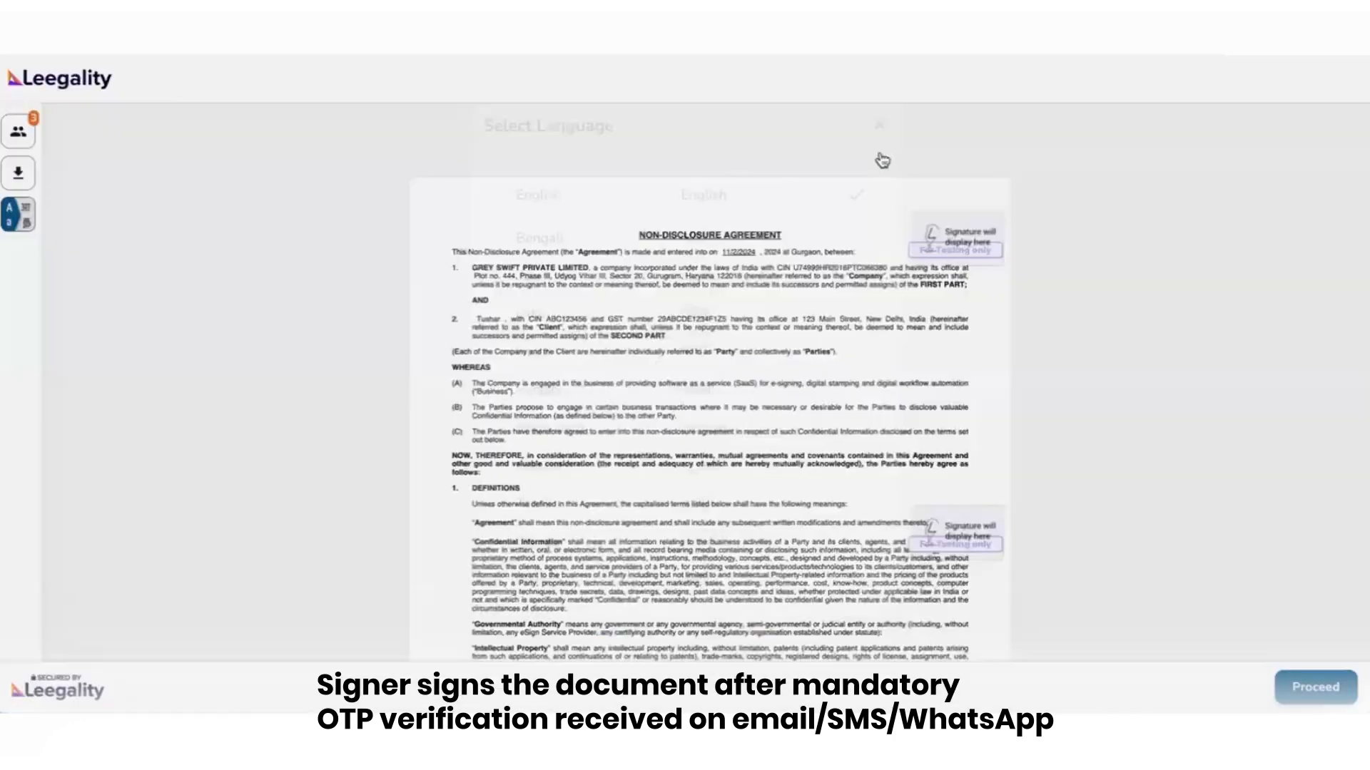
left_click(1313, 689)
left_click(1315, 687)
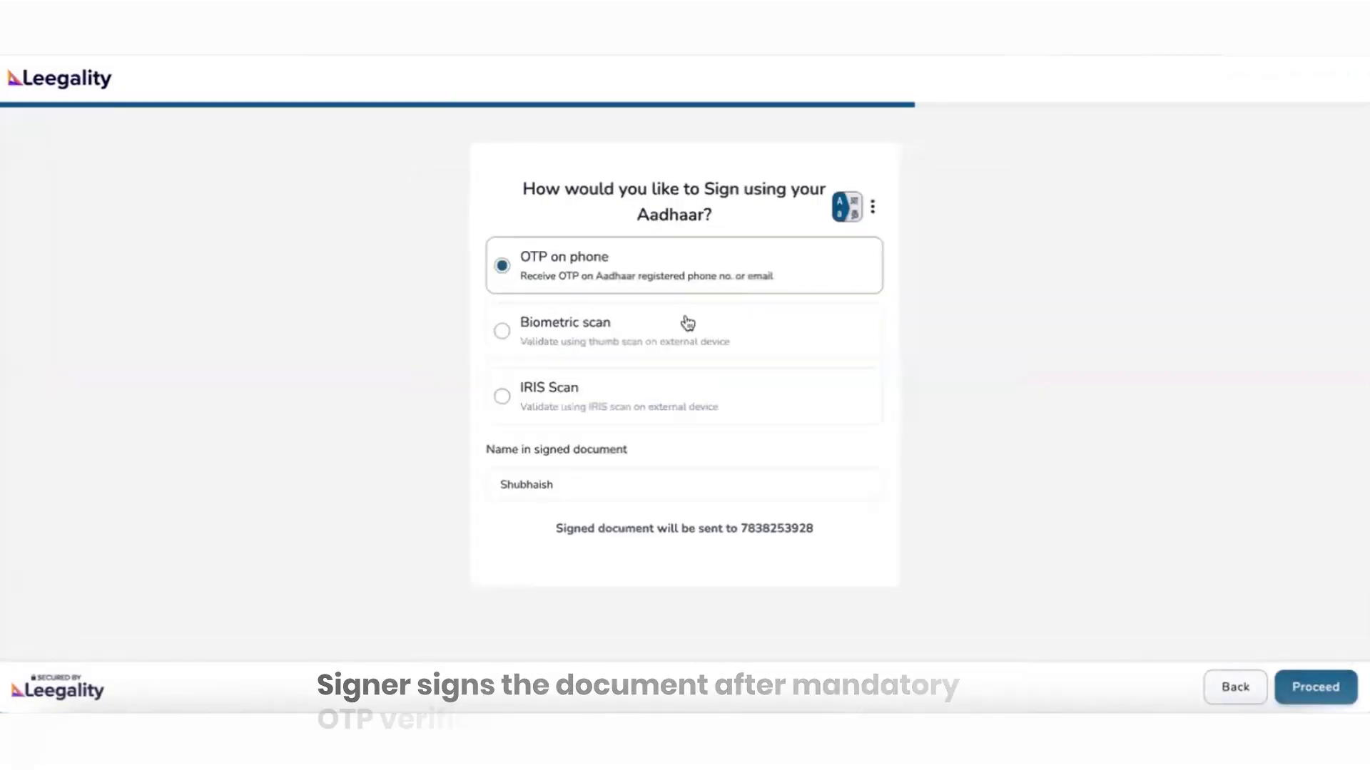
Proceed with Aadhaar signing by OTP on phone and give the required consent
left_click(1312, 687)
left_click(475, 575)
left_click(575, 694)
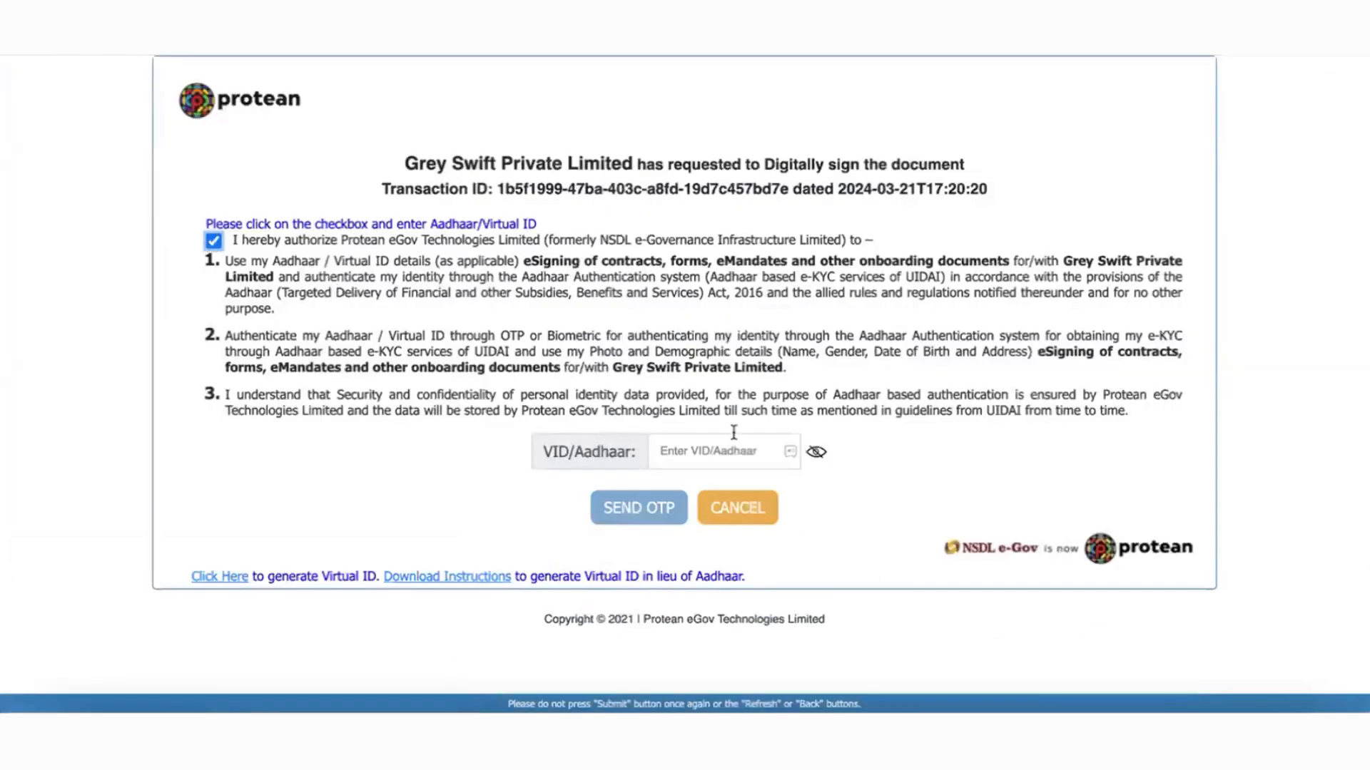
Enter the signer's VID/Aadhaar number and request the signing OTP
left_click(732, 437)
key("ctrl+v")
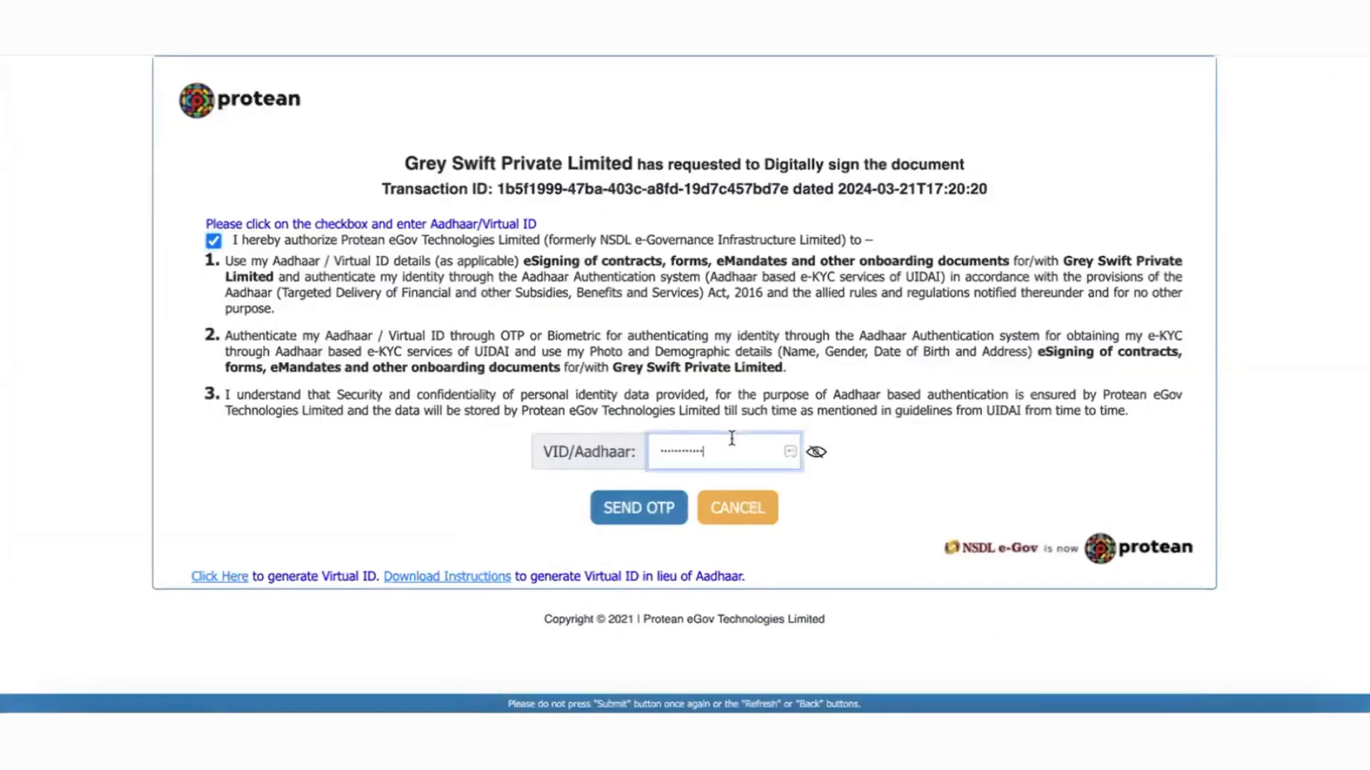
left_click(653, 510)
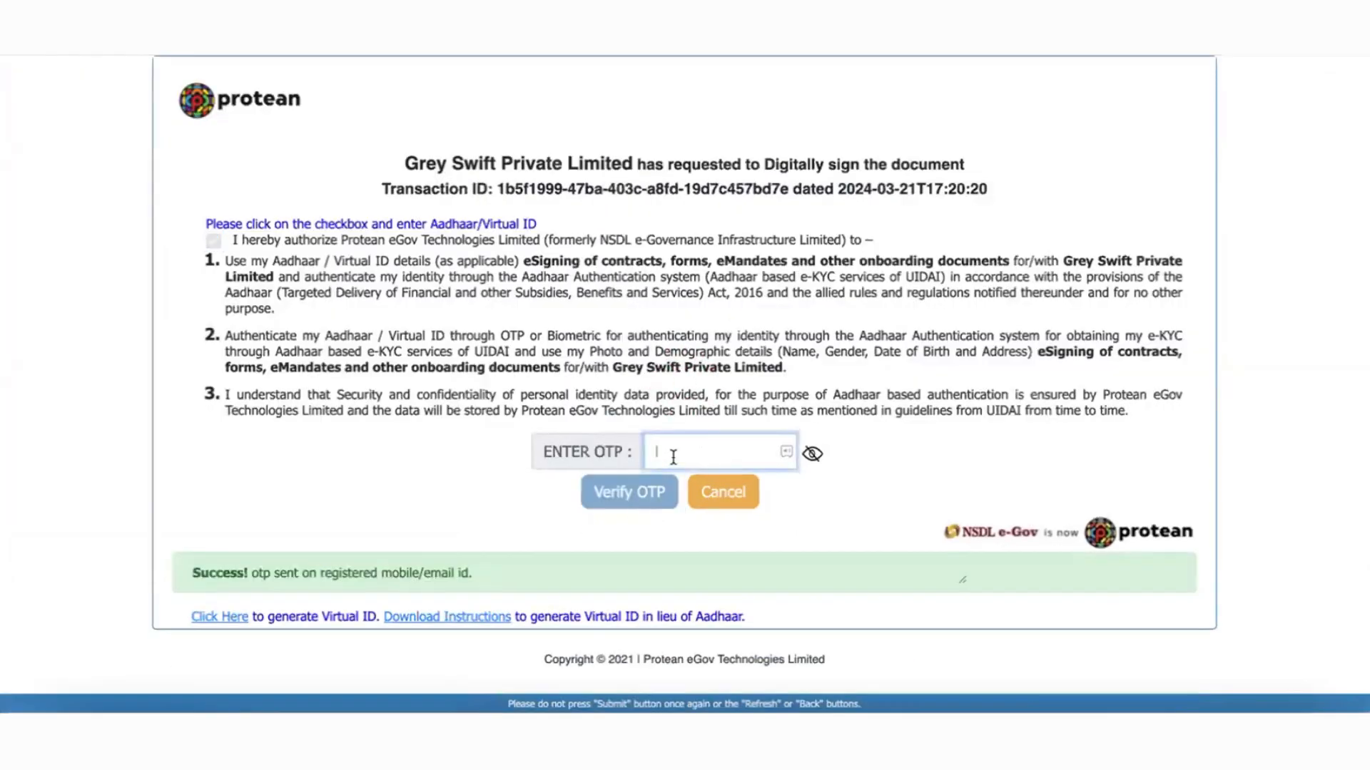
Enter the OTP for the Aadhaar eSign and verify it to sign the document
type("******")
left_click(628, 492)
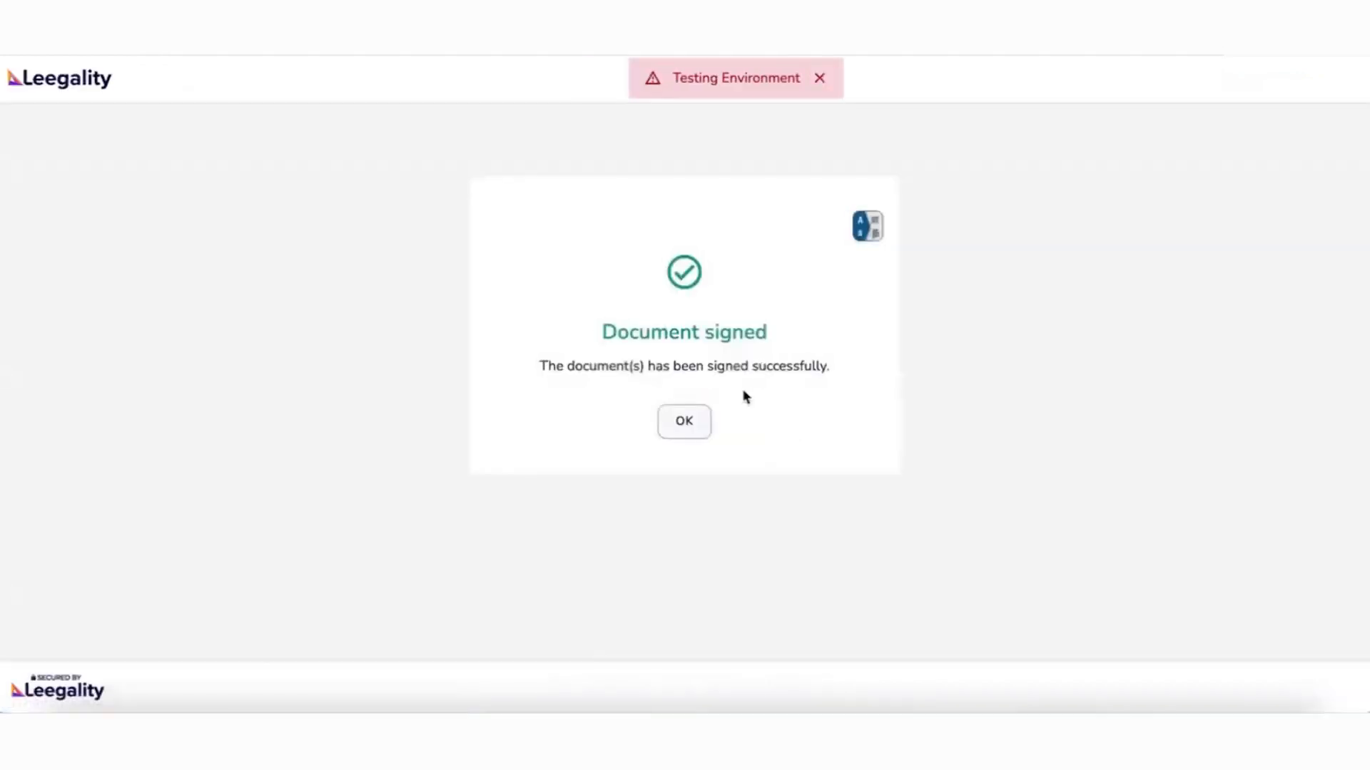
left_click(818, 79)
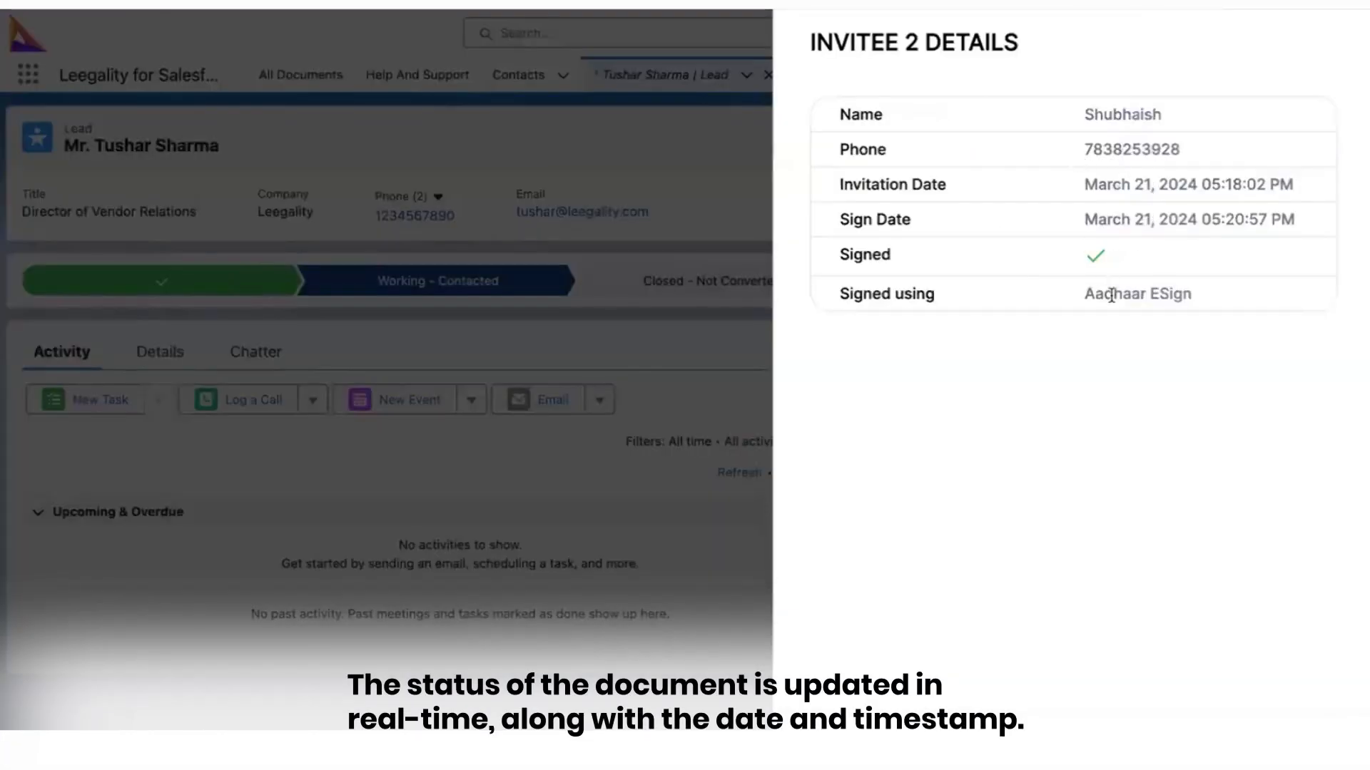
View the third invitee's signing details in the lead's completed Leegality Doc
scroll(1101, 660, "down", 2)
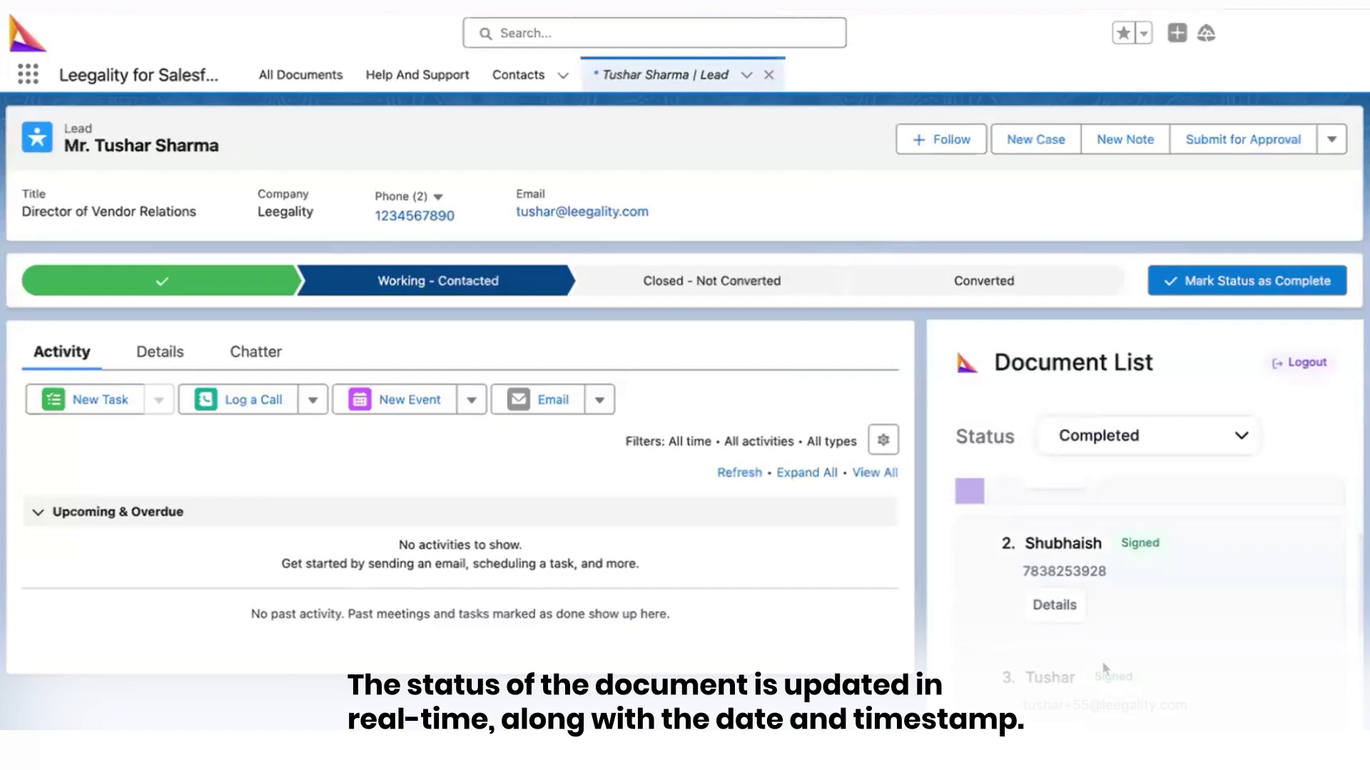
left_click(1063, 662)
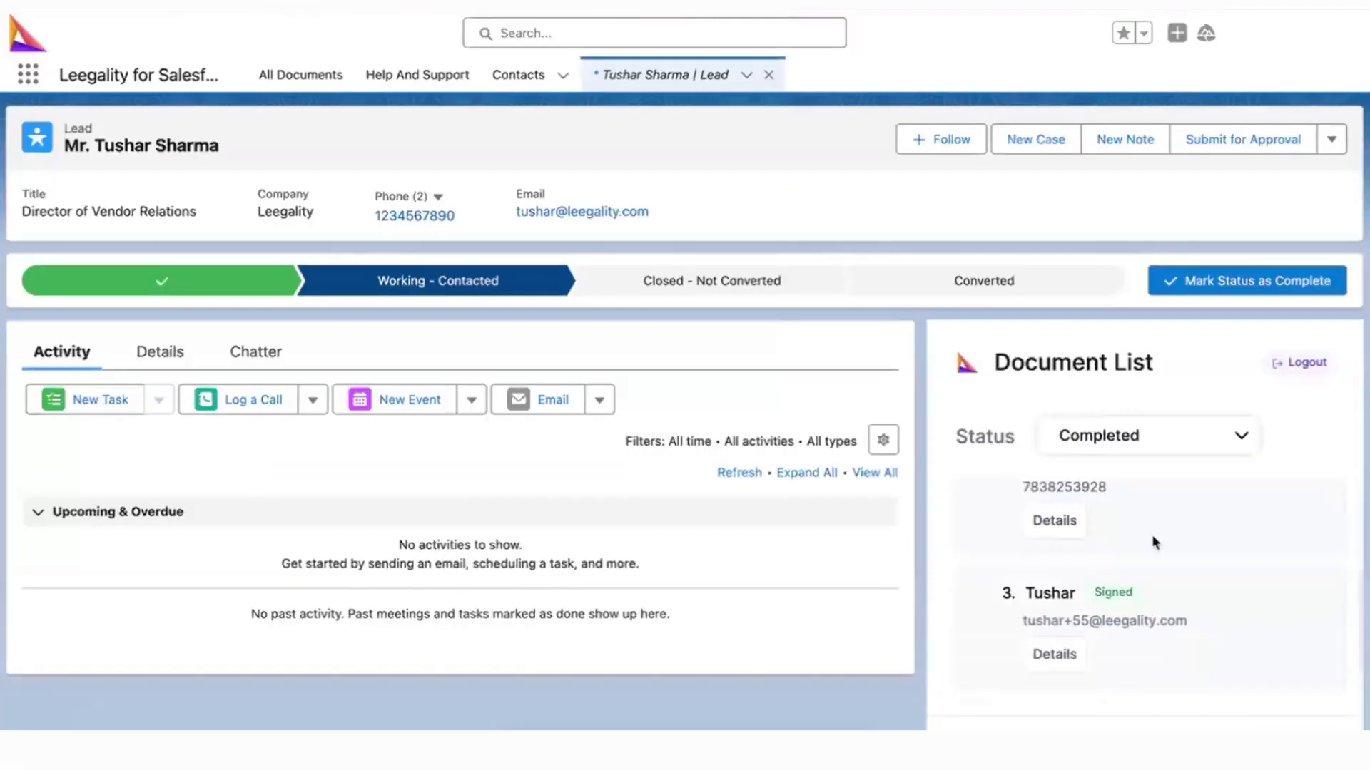
Download the signed document and the audit trail of Leegality Doc from the lead's Document List
scroll(1151, 534, "up", 3)
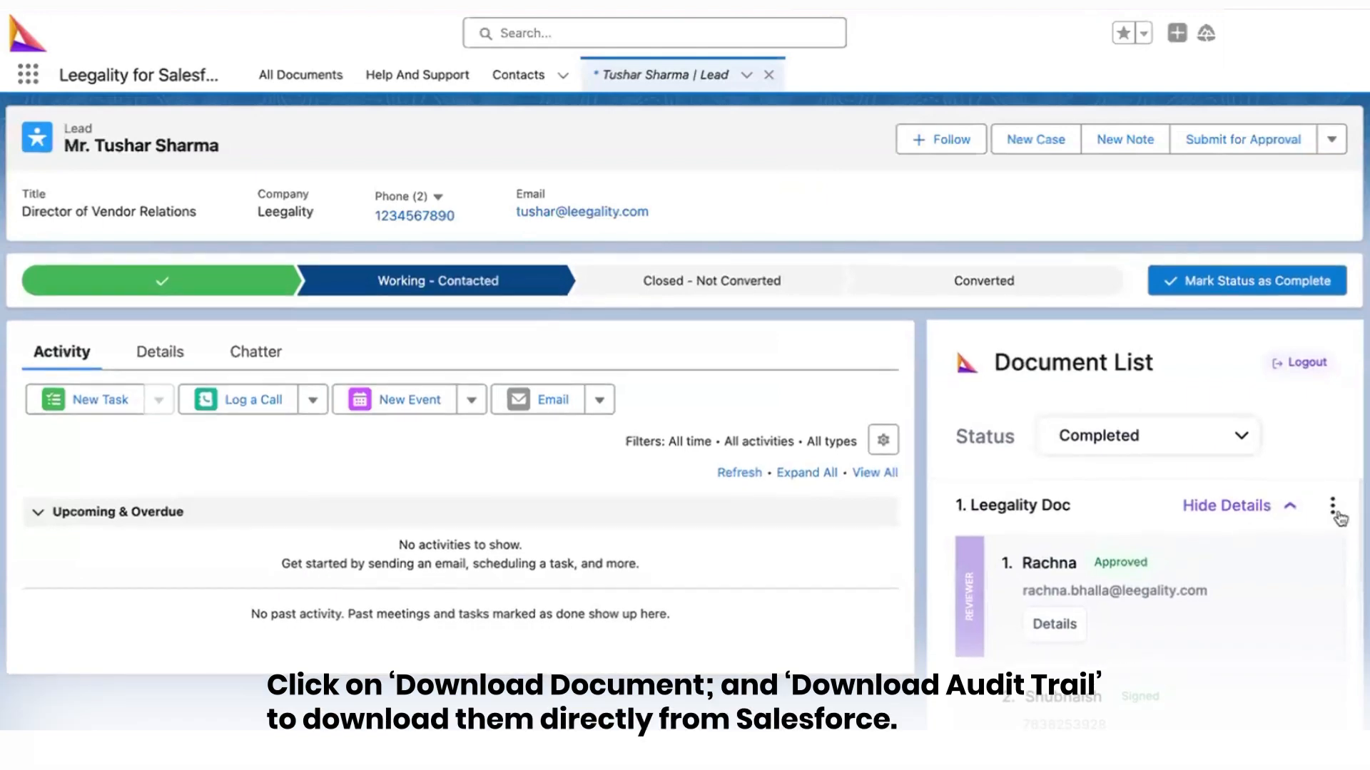
left_click(1332, 510)
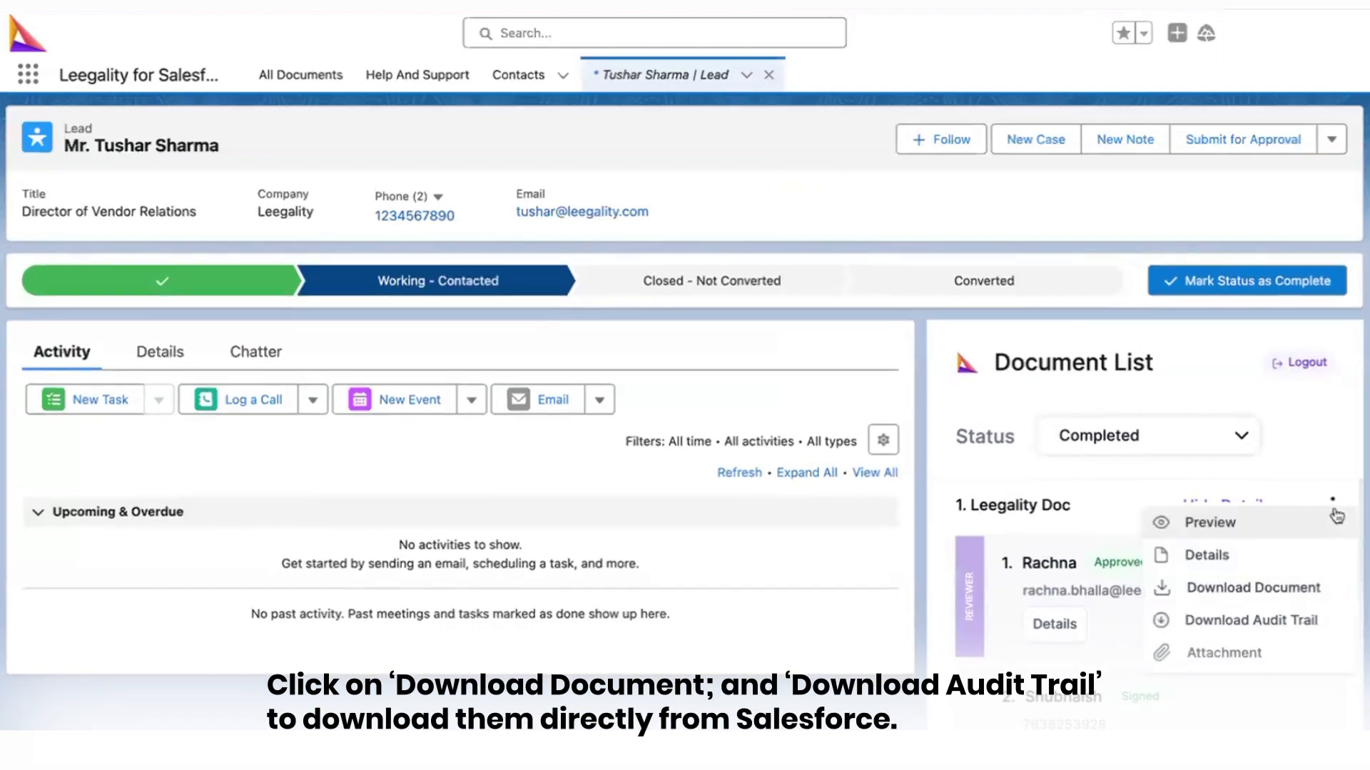
left_click(1279, 590)
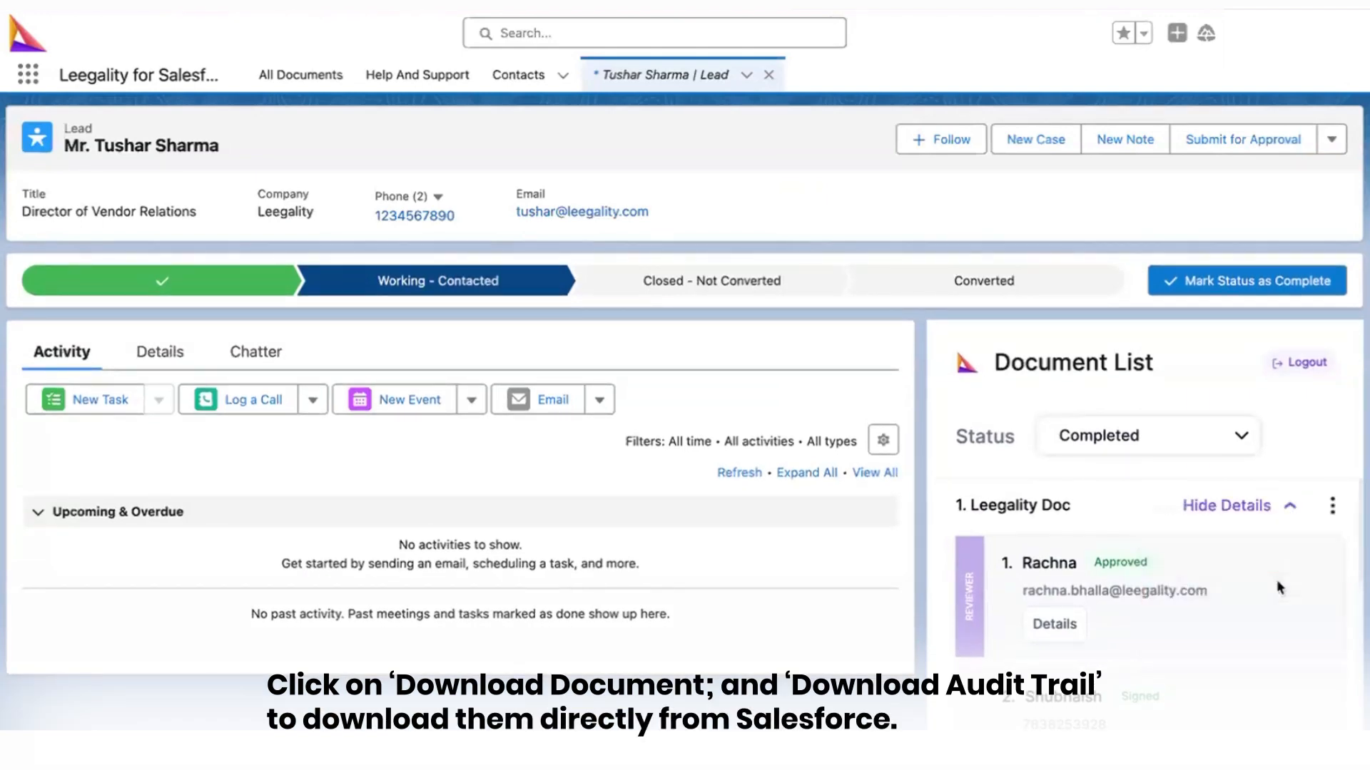
left_click(1332, 506)
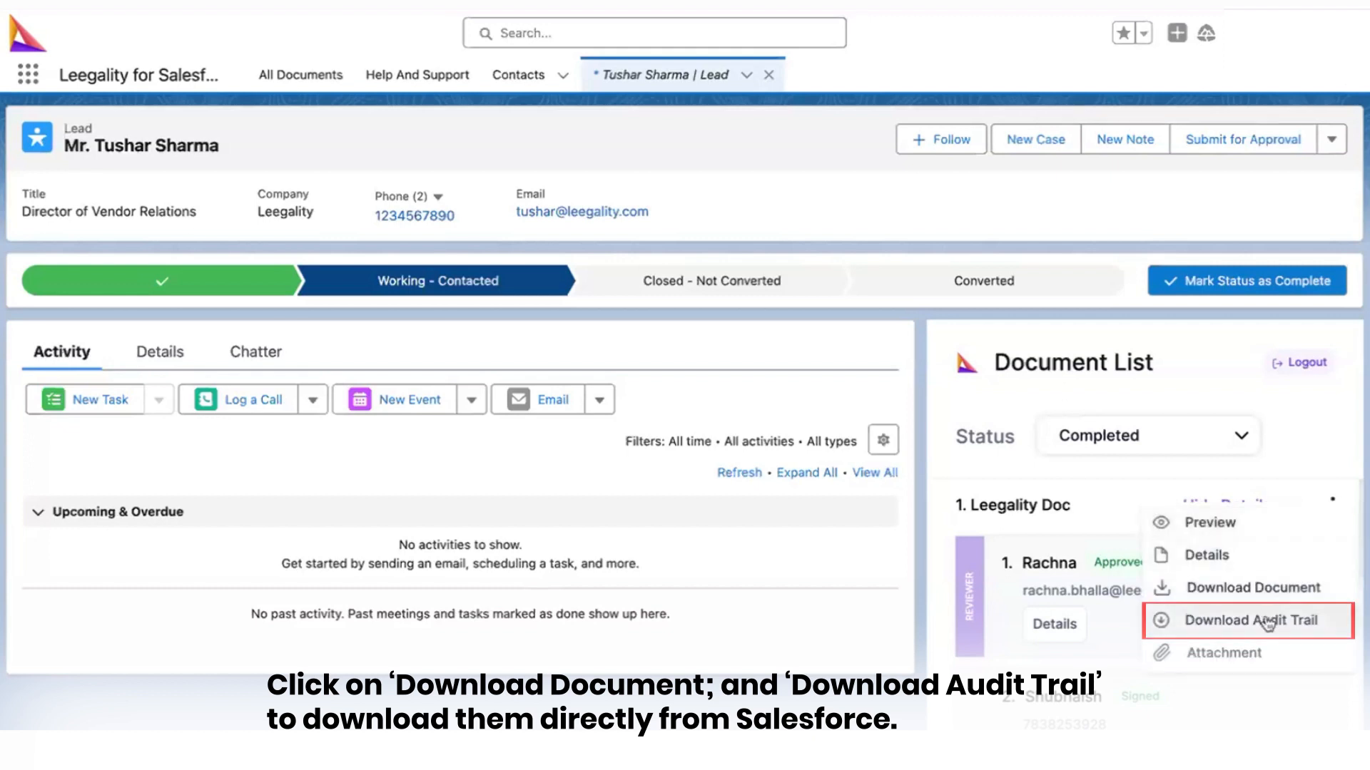
left_click(1267, 620)
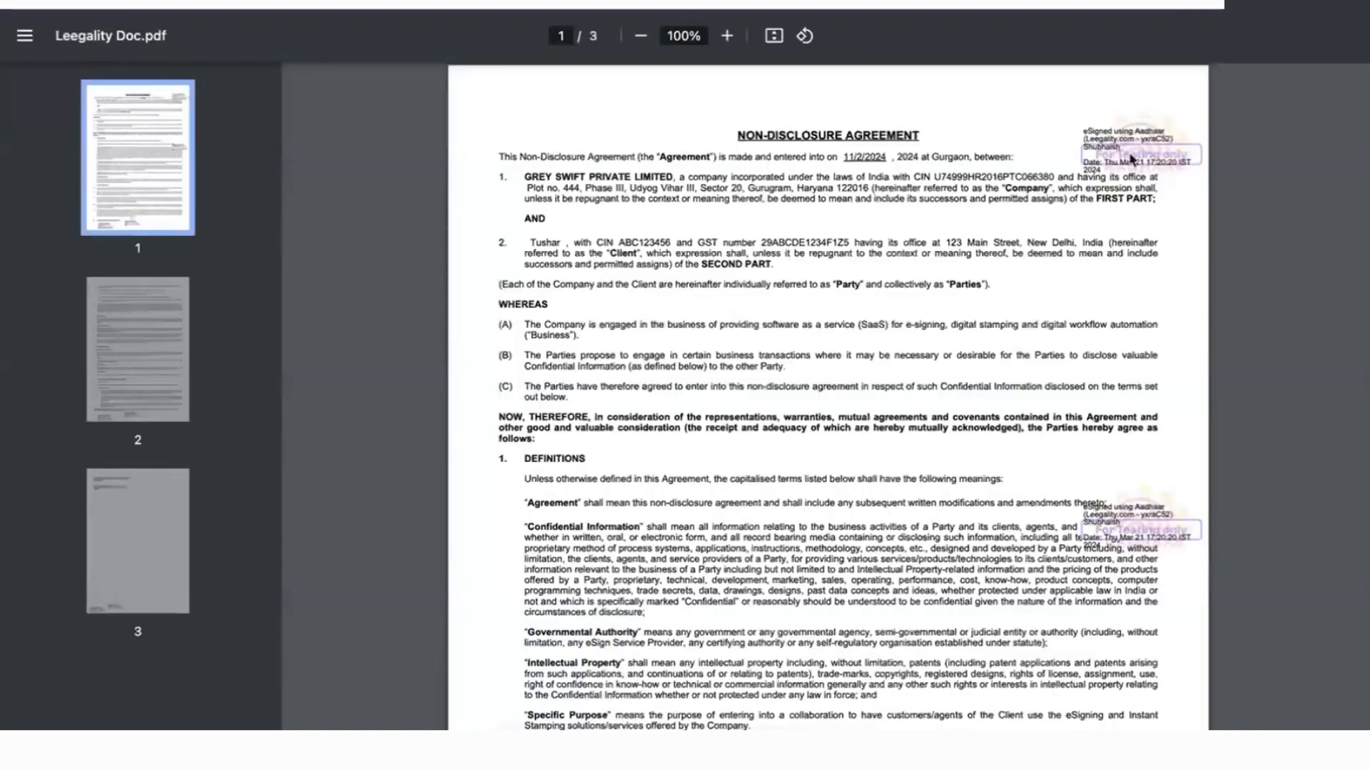
Look through the eSigned pages of the downloaded non-disclosure agreement and the entries of its audit trail
scroll(1122, 352, "down", 20)
scroll(858, 195, "up", 10)
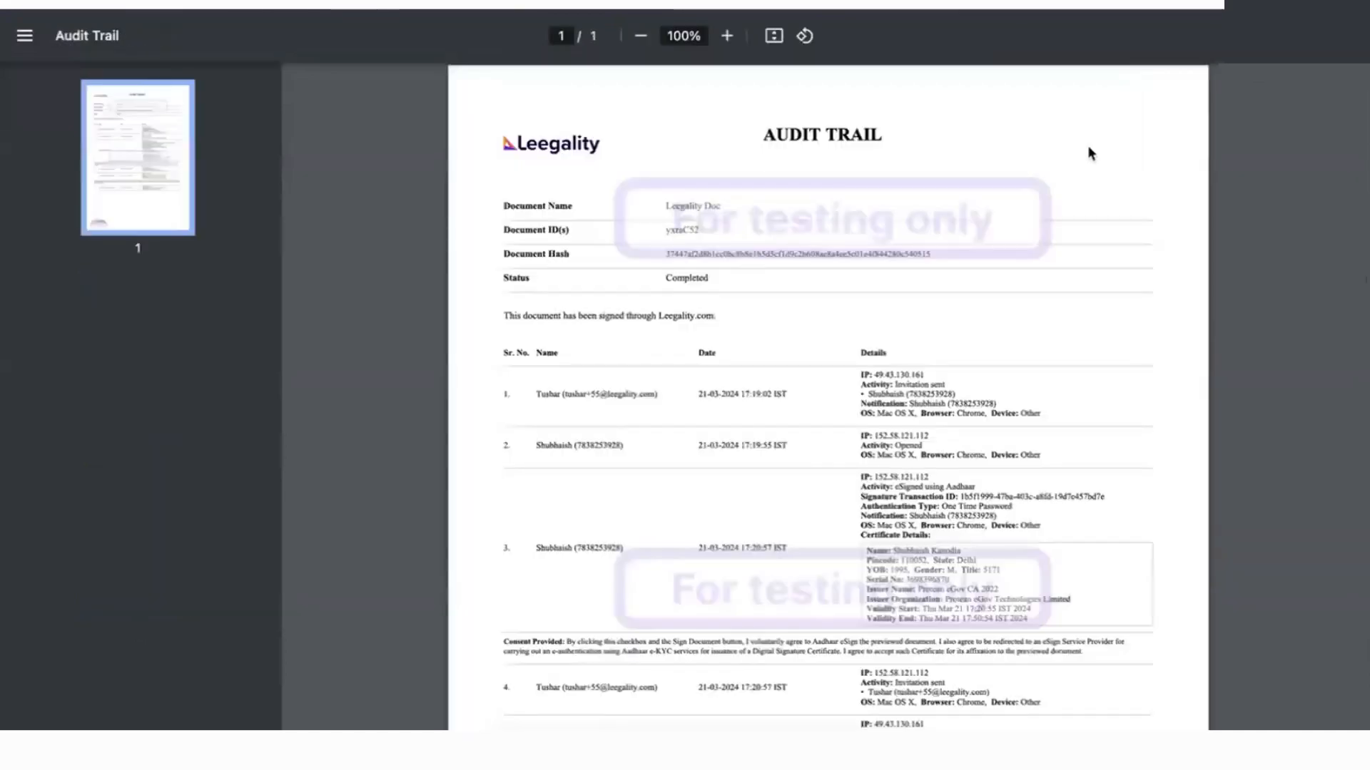
scroll(1015, 426, "down", 6)
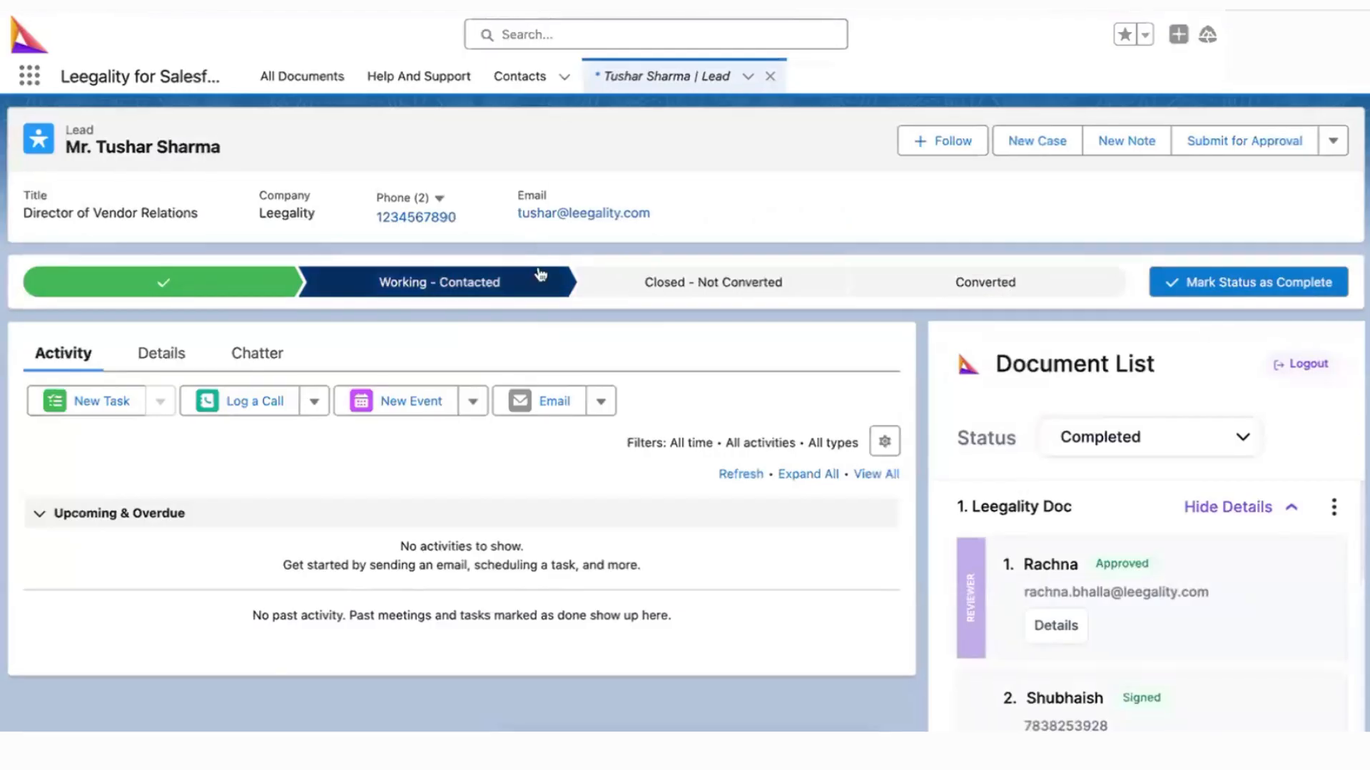
Browse the Sent, Completed, Received, Draft and Expired lists of All Documents, and check the contact details under Help And Support
left_click(306, 77)
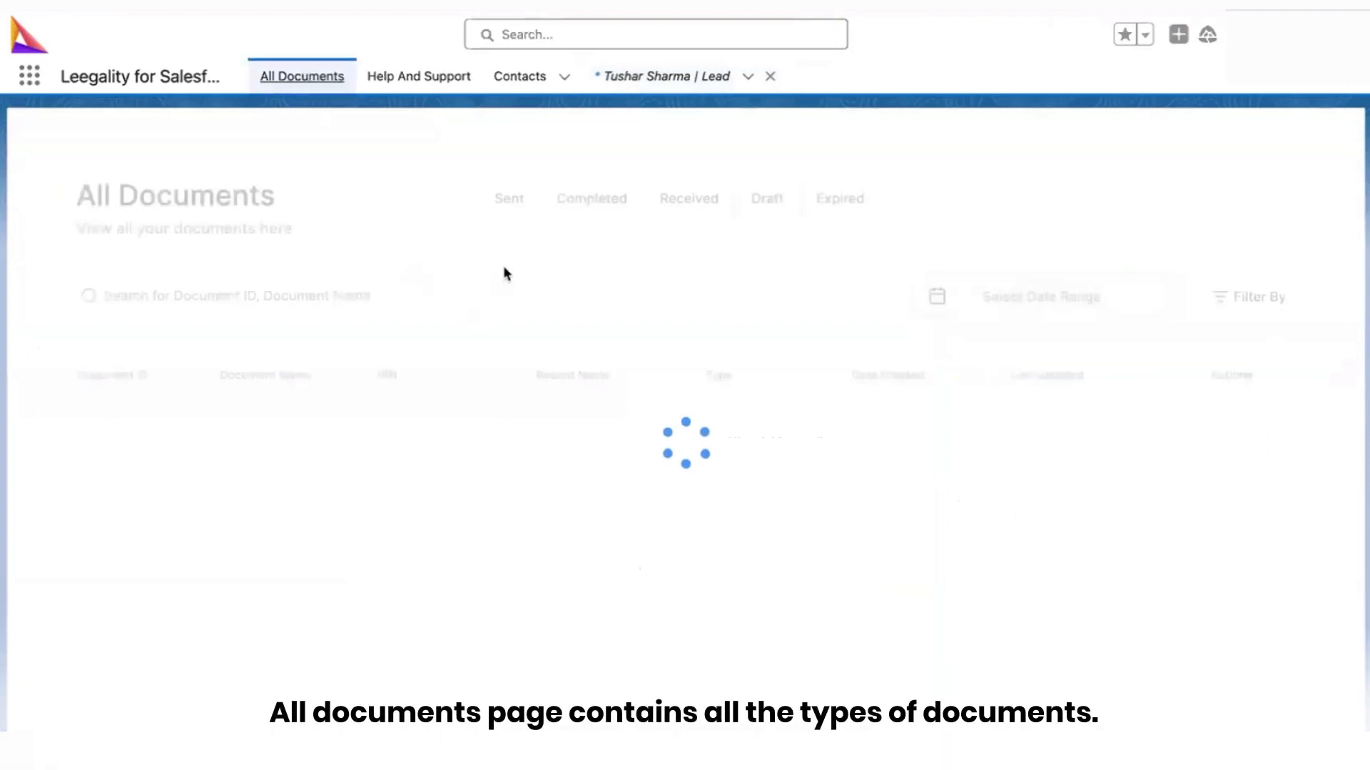
scroll(540, 406, "down", 3)
scroll(540, 406, "up", 3)
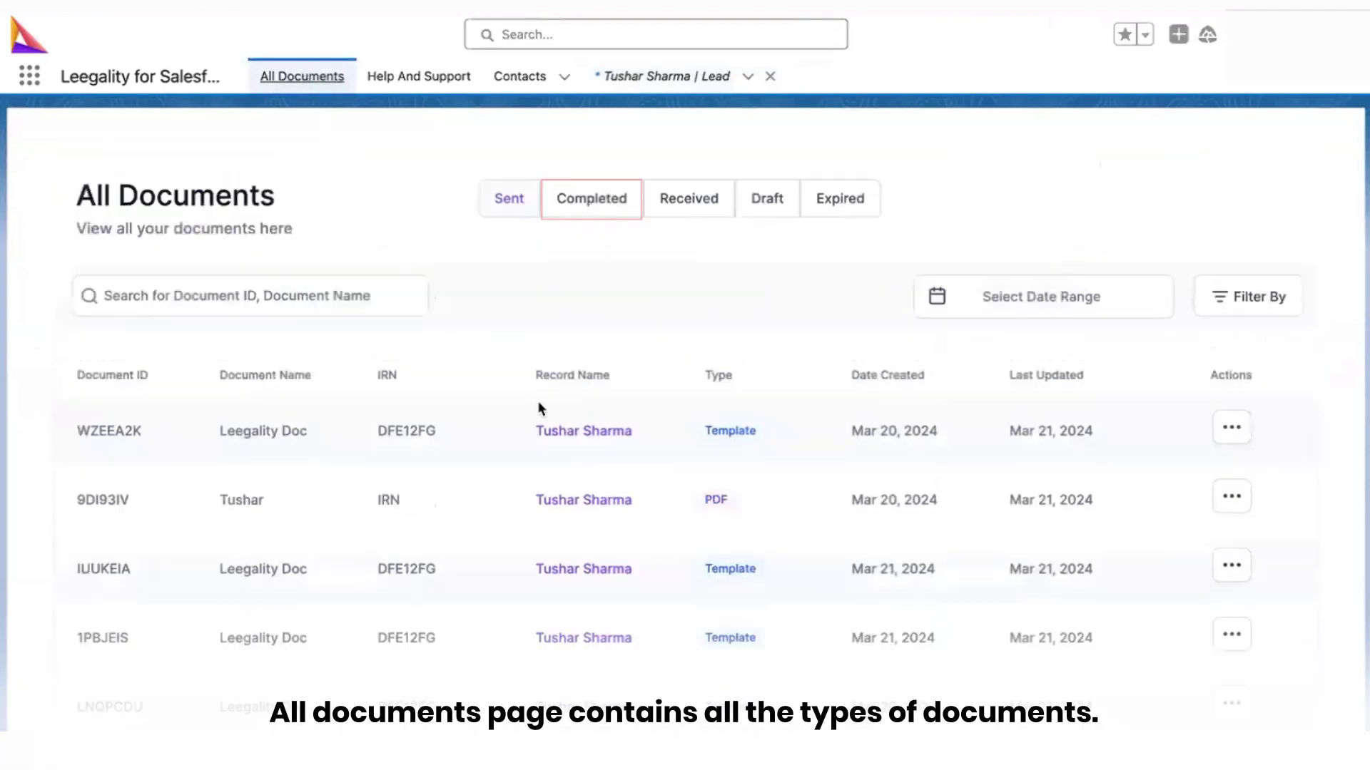
left_click(589, 199)
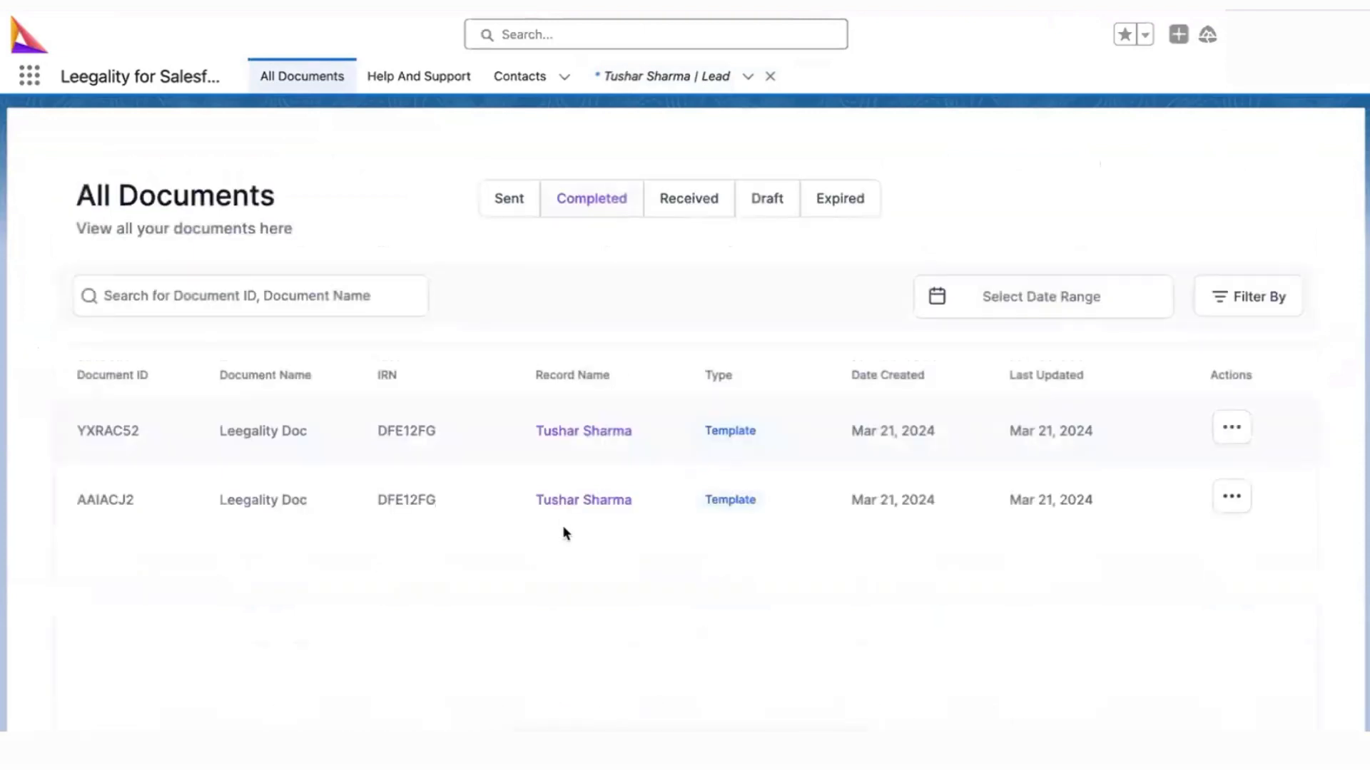
left_click(685, 204)
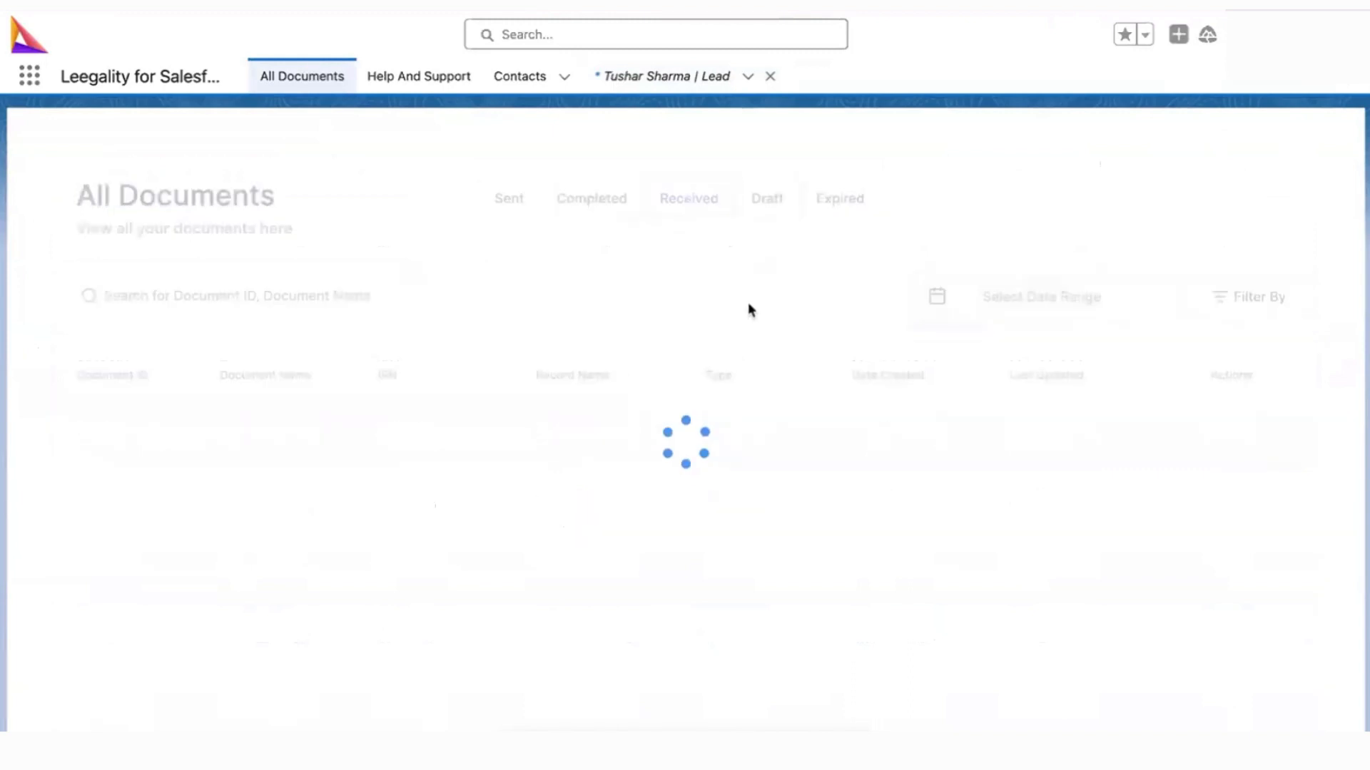
left_click(768, 207)
left_click(835, 204)
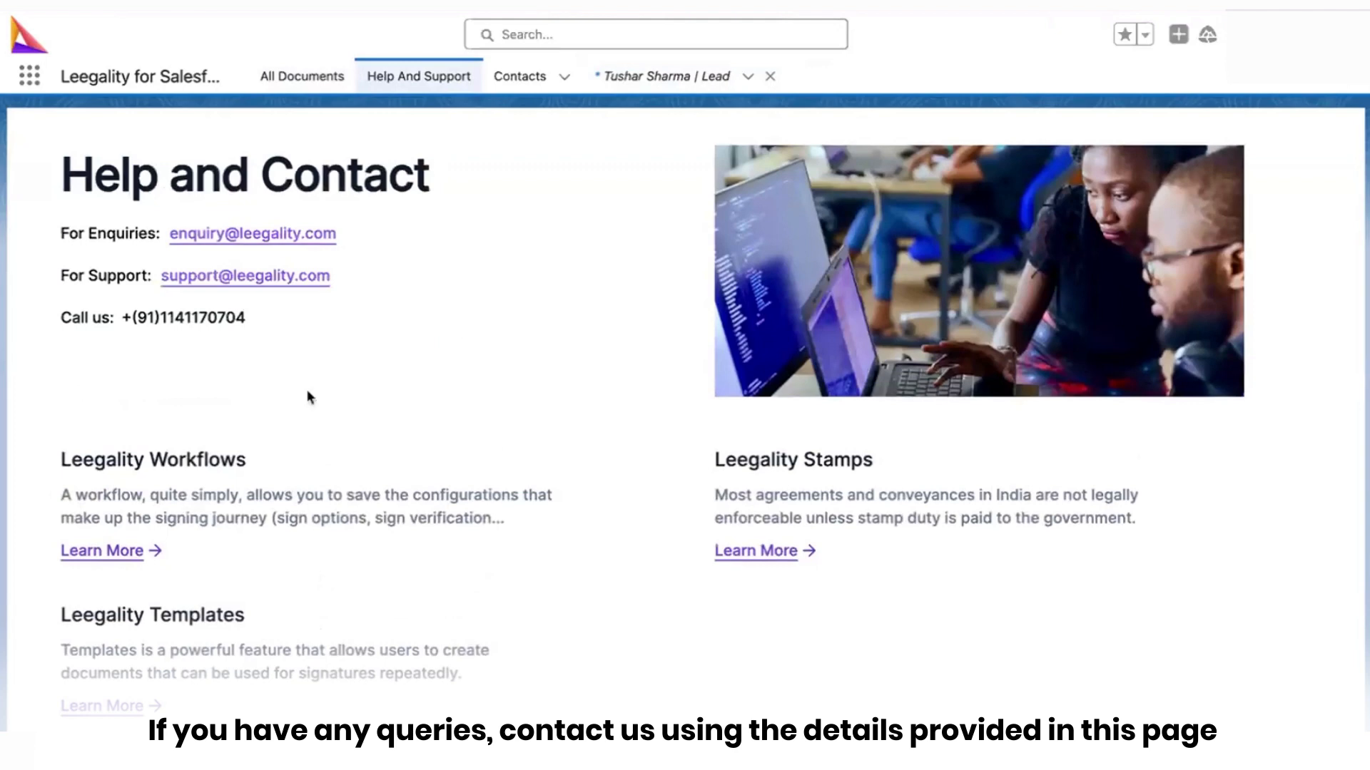
left_click(302, 76)
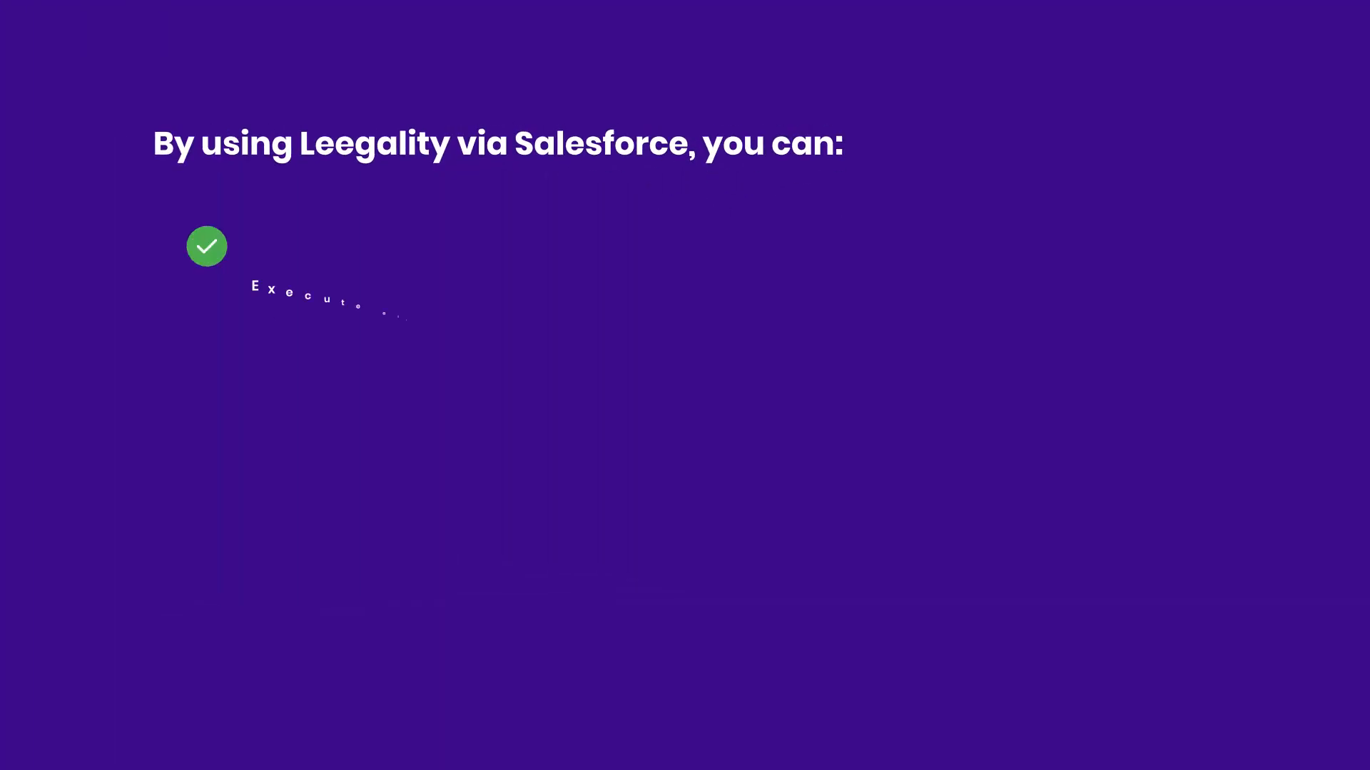